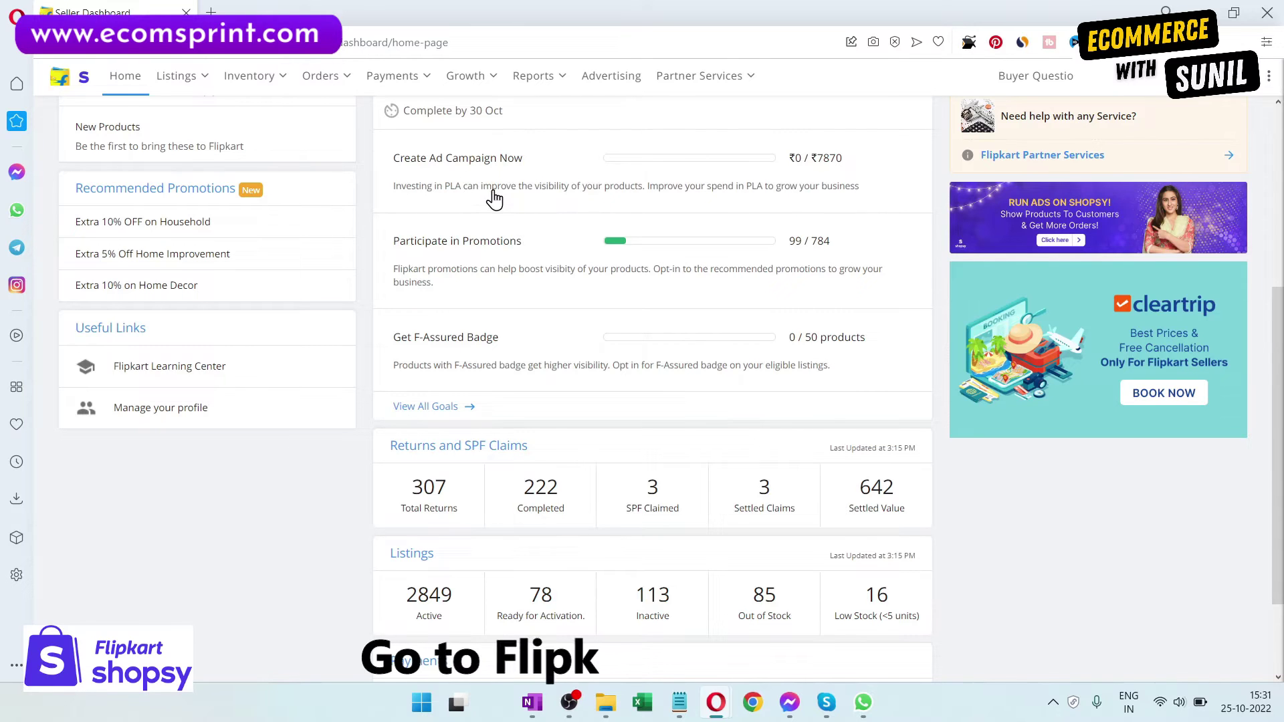
- Go to the advertising overview and examine the budget, views, revenue and ROI of the previous campaigns
click(605, 92)
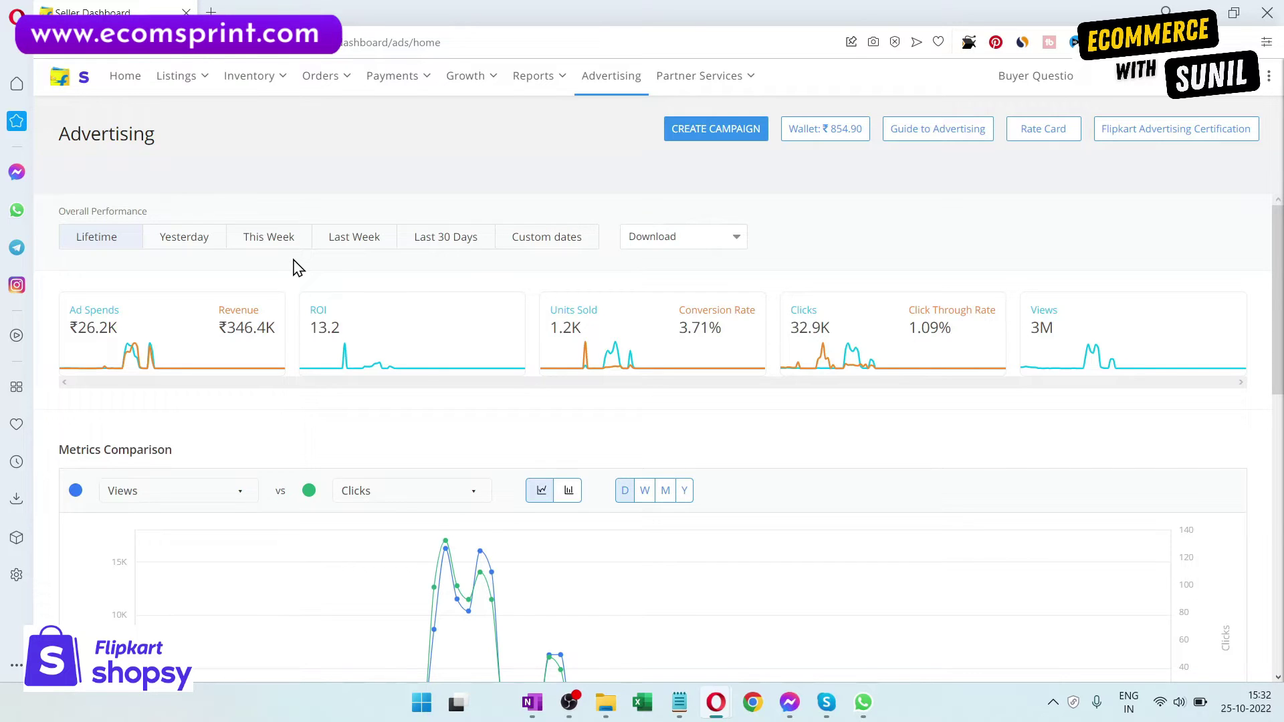
scroll(297, 267, down, 4)
scroll(294, 267, down, 5)
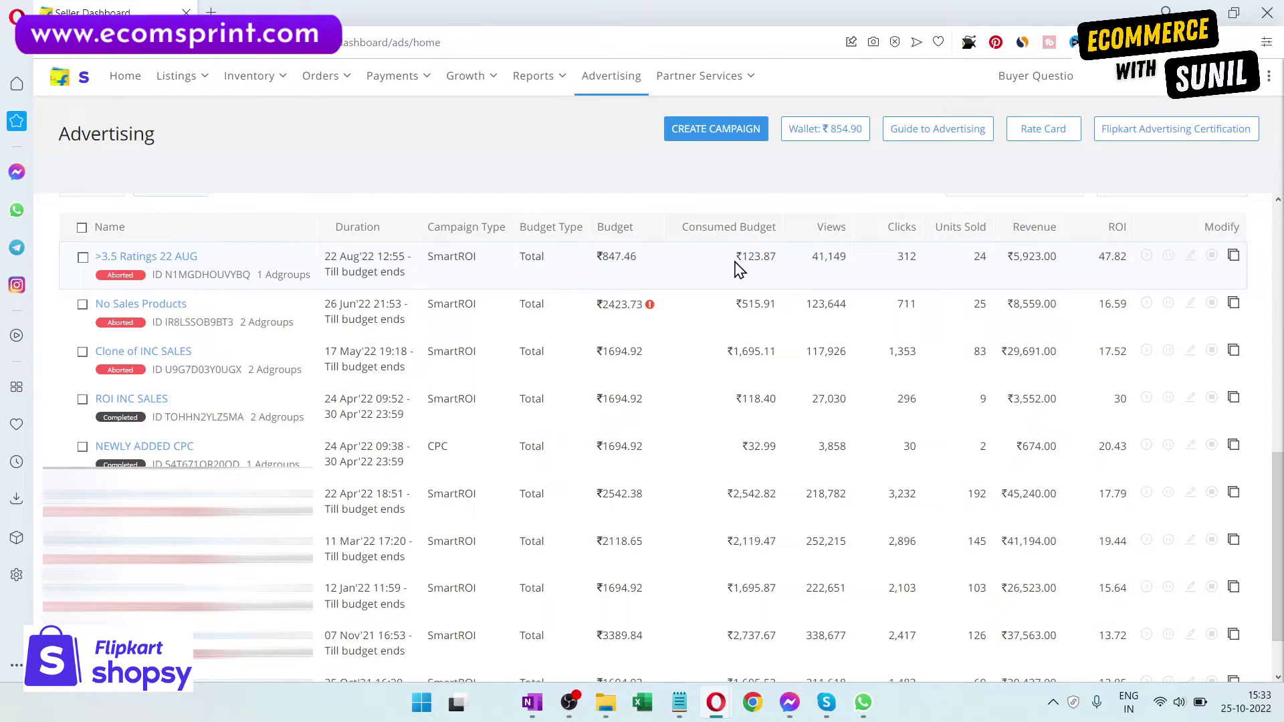
scroll(746, 281, up, 10)
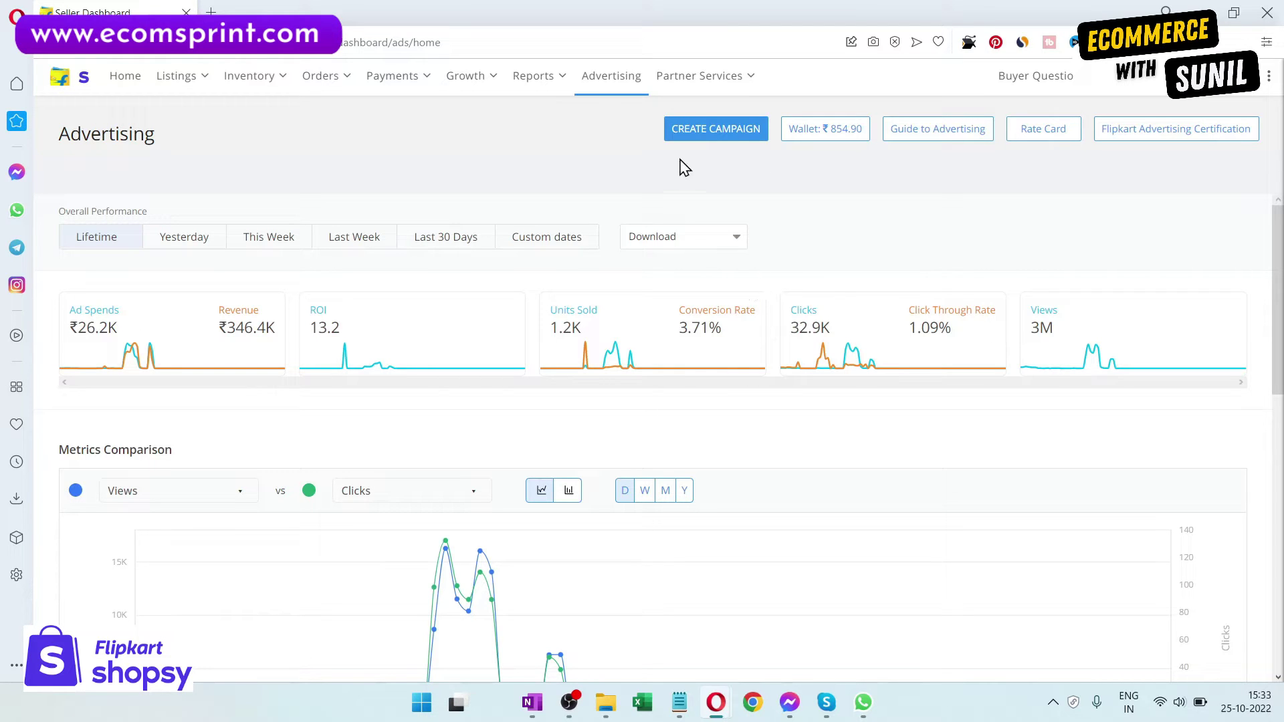
- Start a new ad campaign and name it Shopsy_20L_Rs1000
click(720, 145)
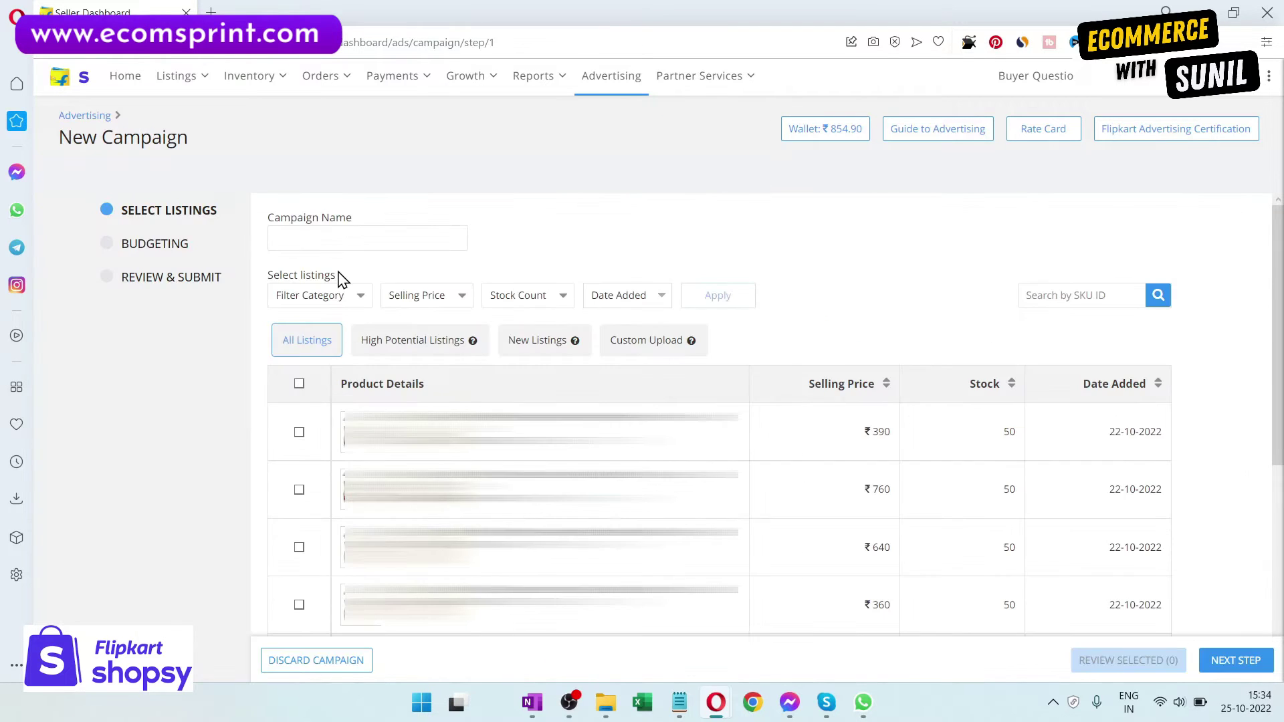
click(383, 241)
text(Shopsy_)
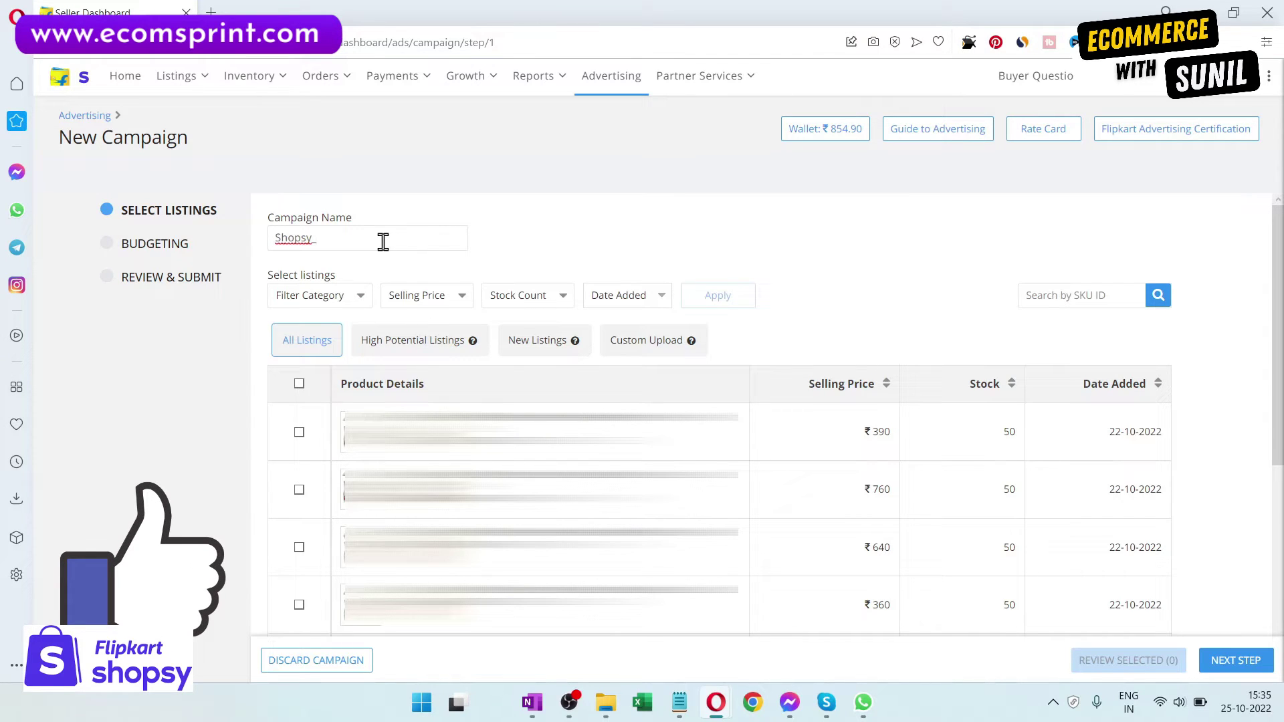
text(20L)
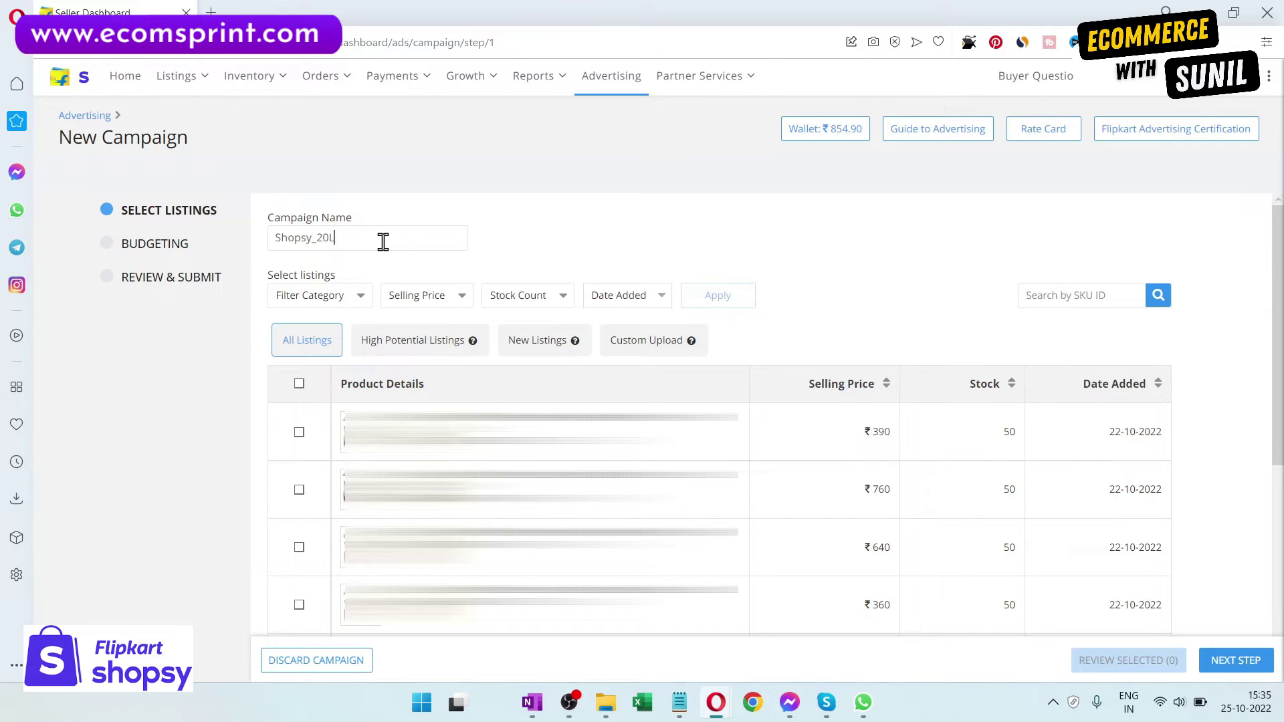
text(_1000Rs)
drag(317, 244, 275, 241)
click(516, 244)
- Examine the Shopsy subcategories offered by the category filter in Listings Management
click(337, 309)
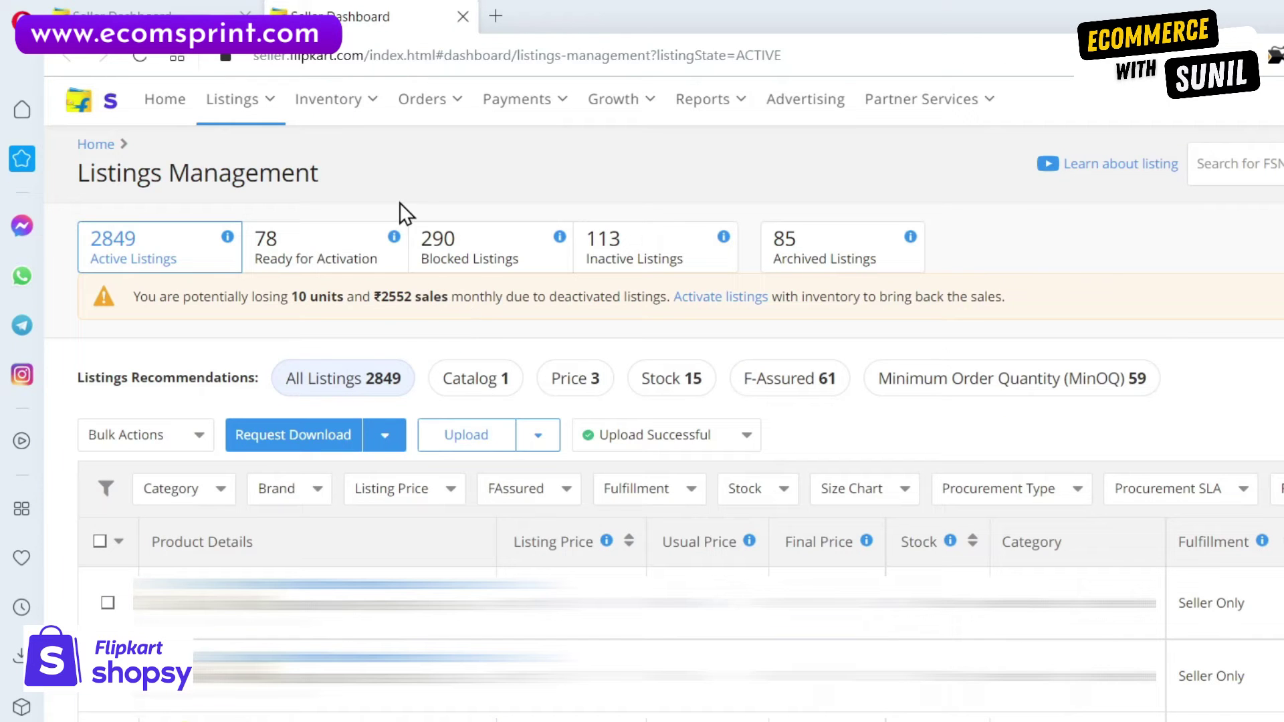
click(195, 500)
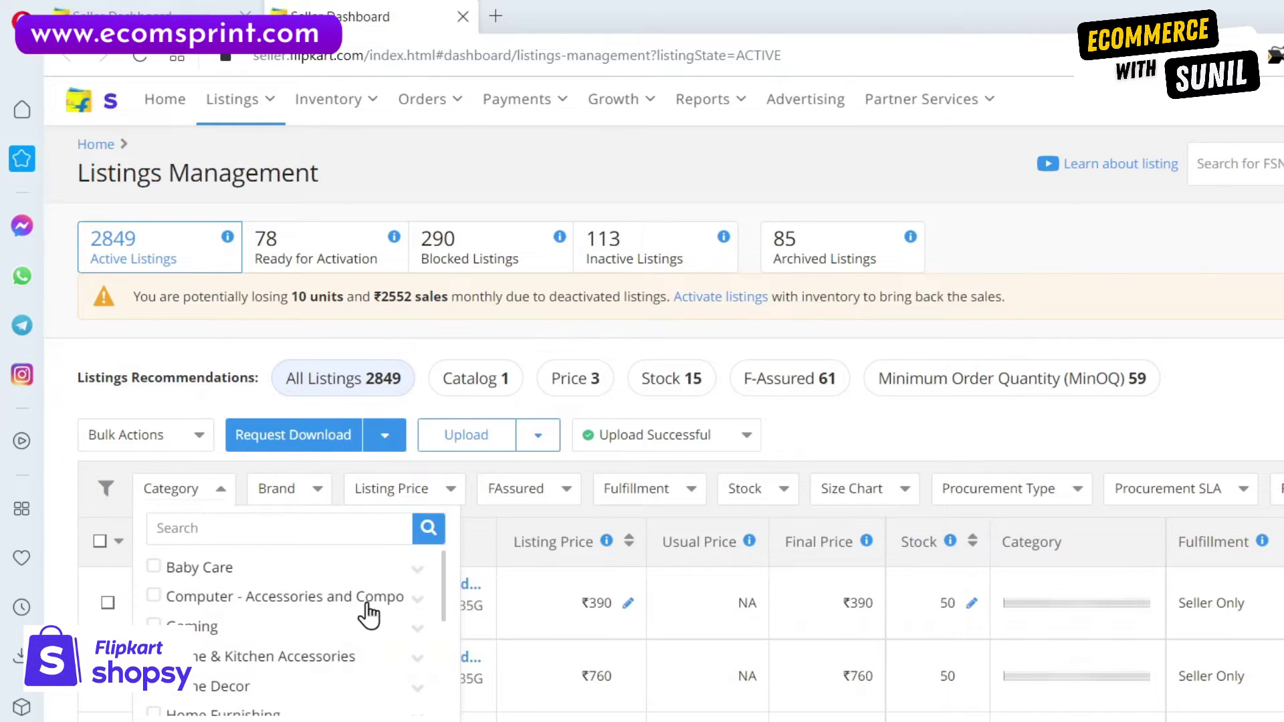
drag(440, 584, 430, 687)
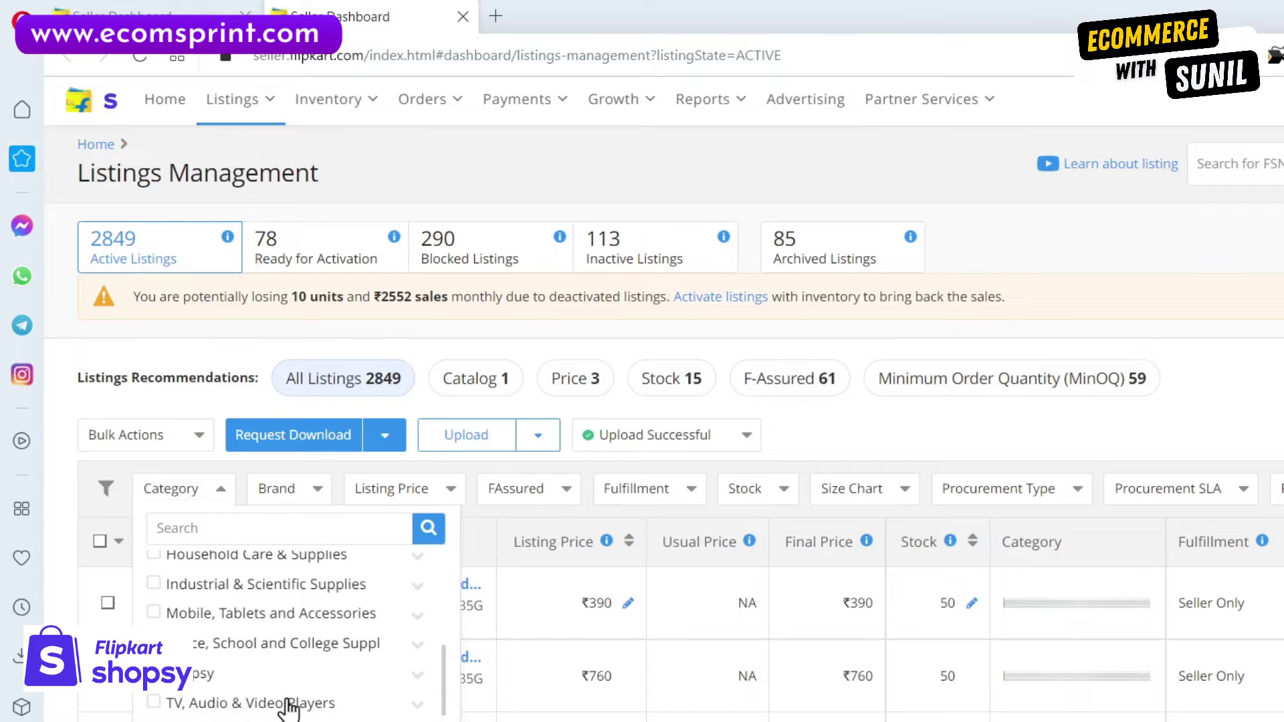
click(416, 676)
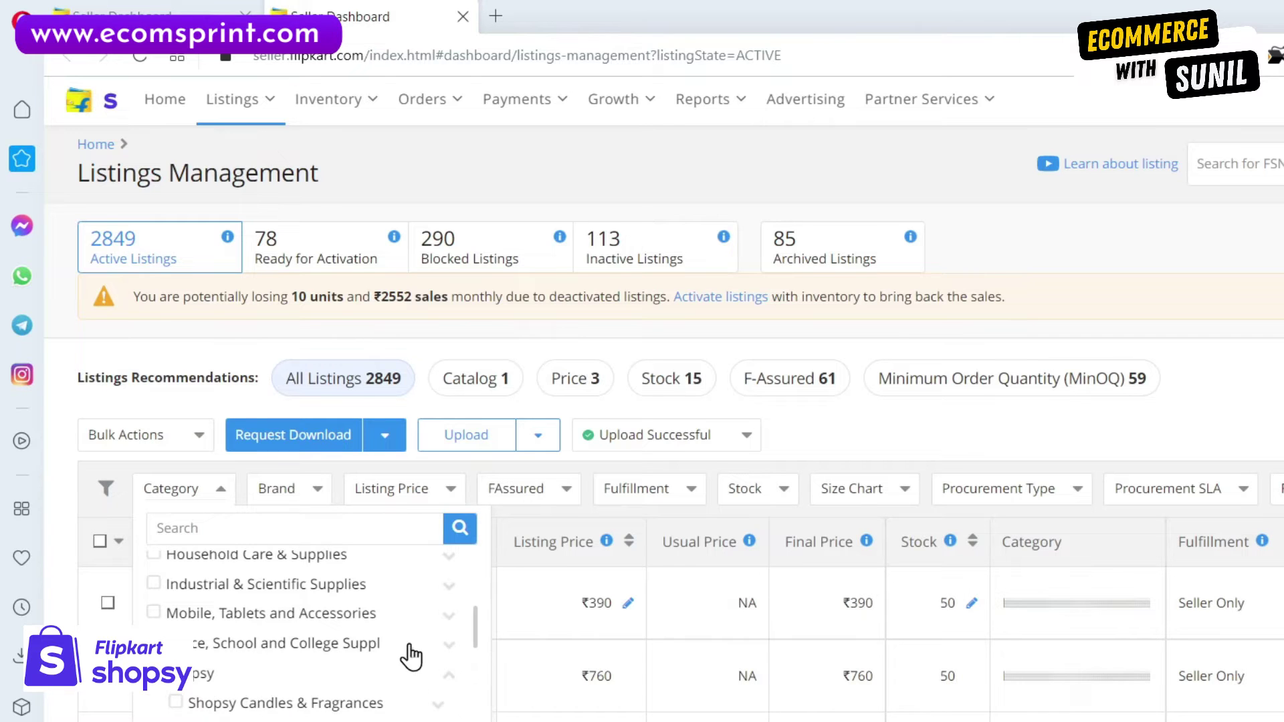
drag(474, 632, 476, 663)
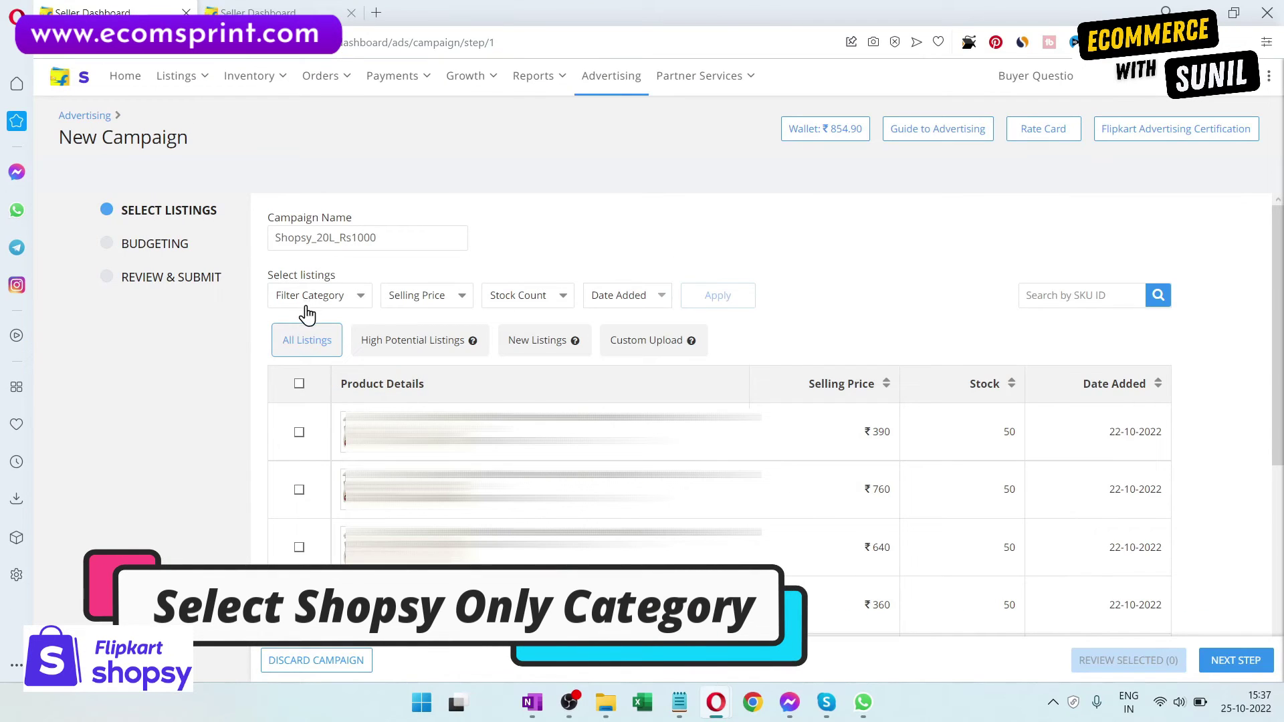
- Filter the campaign's listings by the whole Shopsy category, found by searching for "shopsy", and apply the filter
click(328, 296)
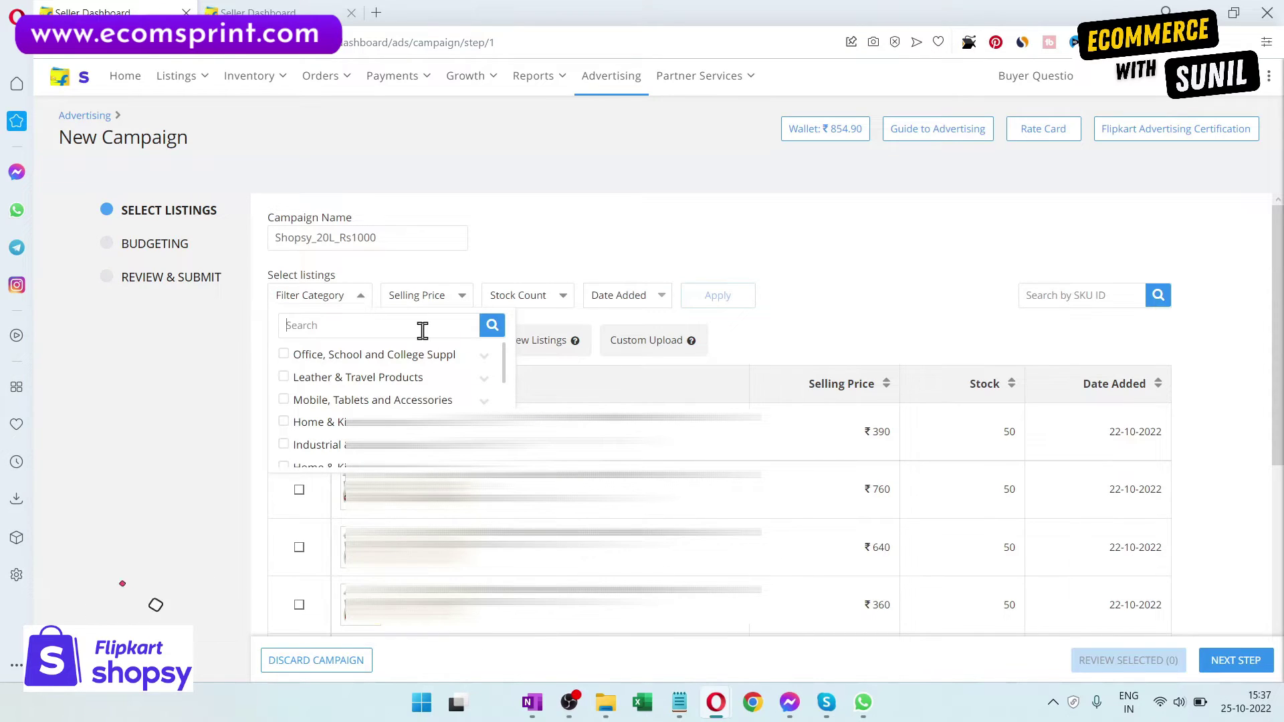
text(shopsy)
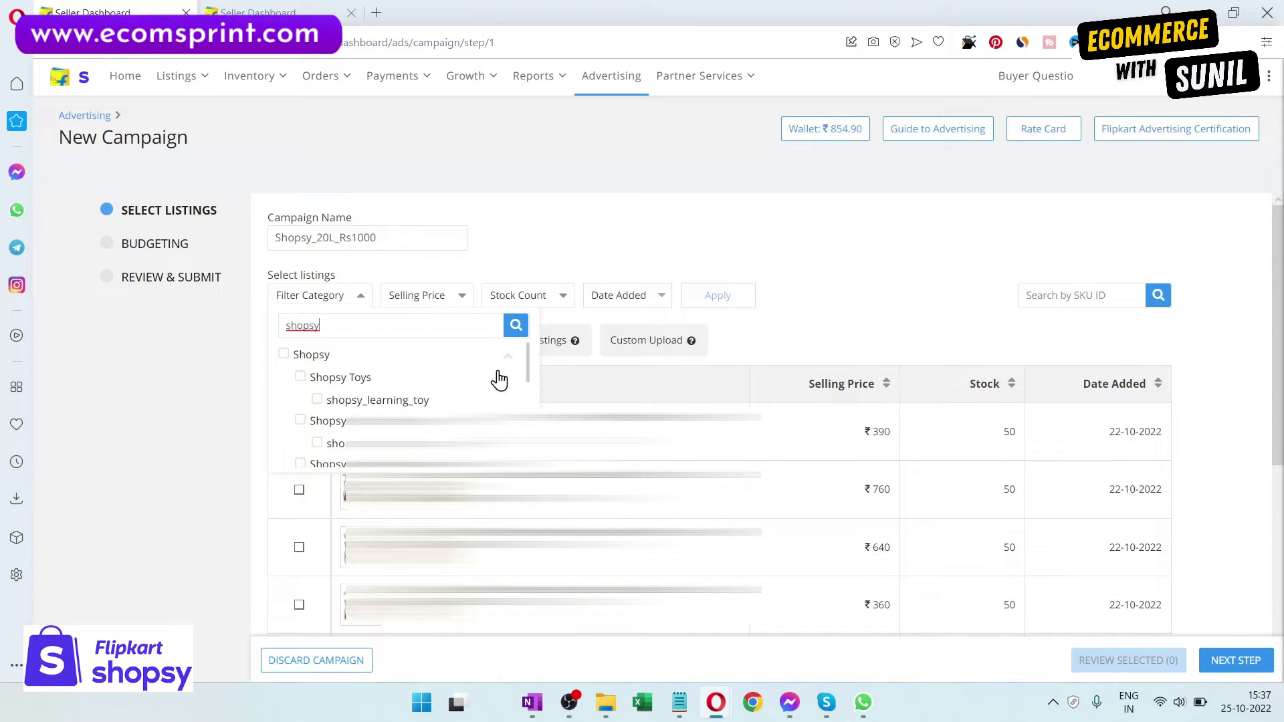
click(285, 356)
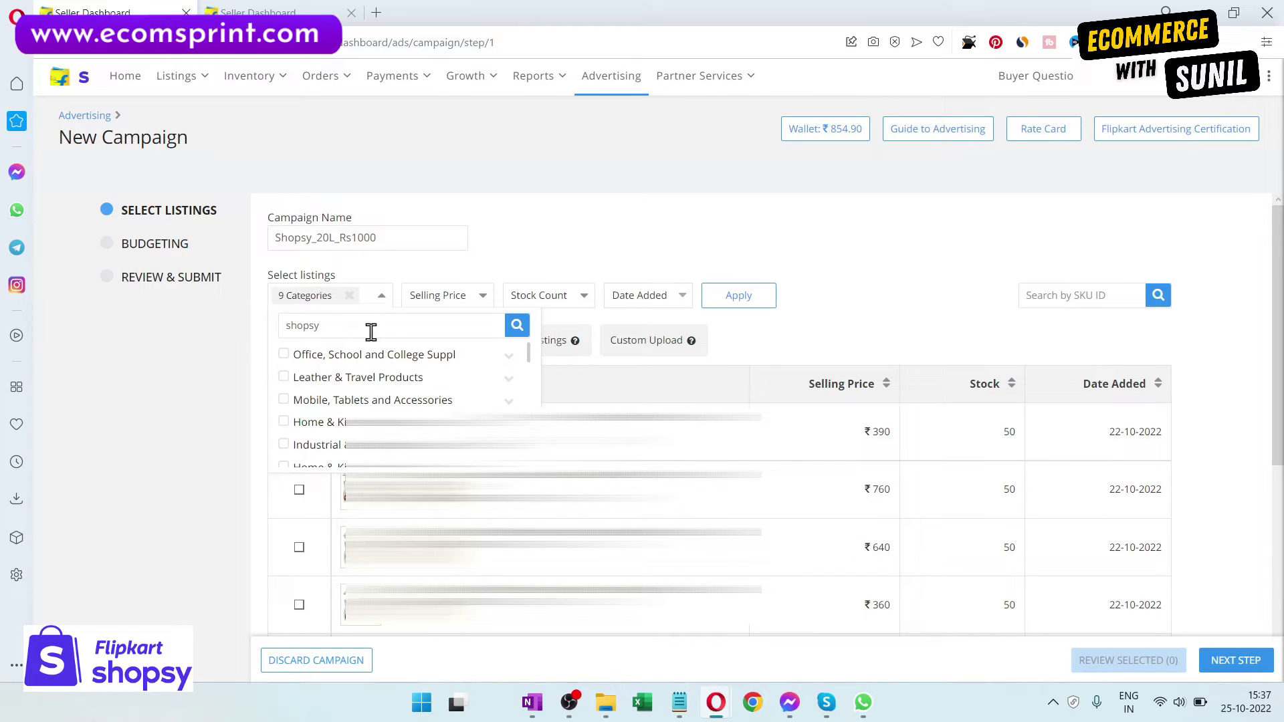
click(743, 305)
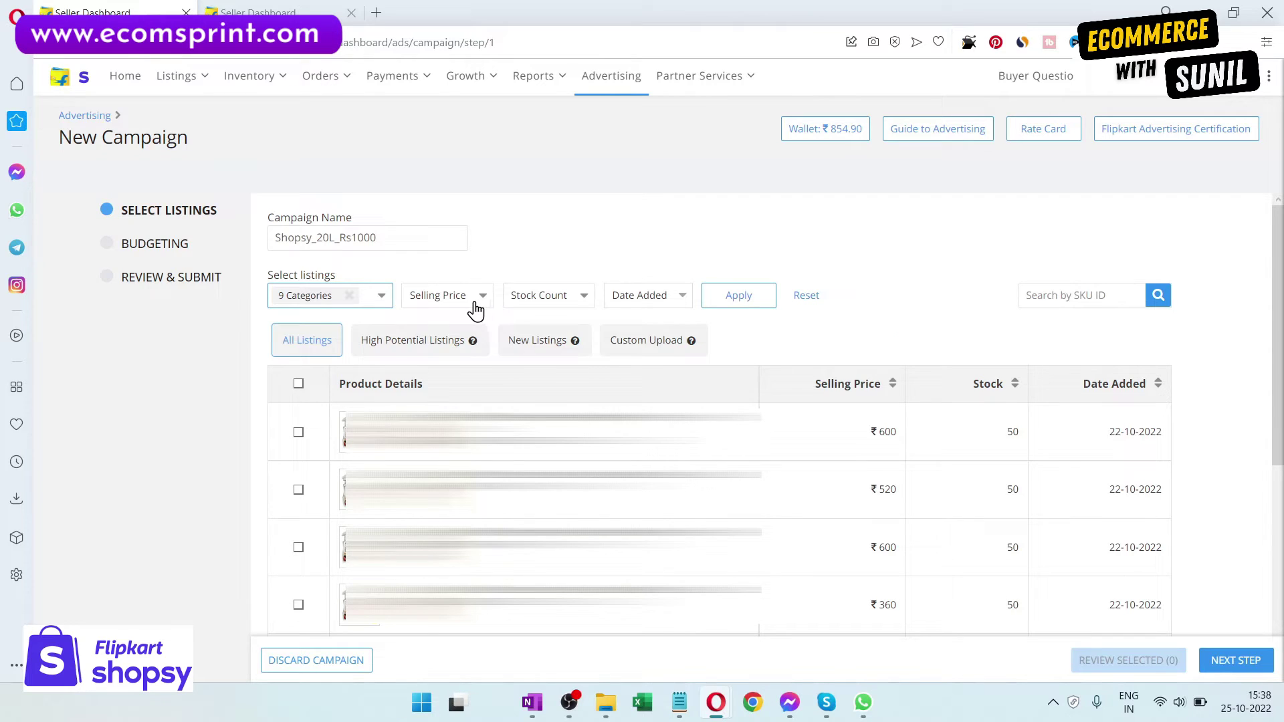
- Limit the listings to a selling price range of 500 to 1000 and apply the filter
click(475, 309)
drag(430, 332, 443, 330)
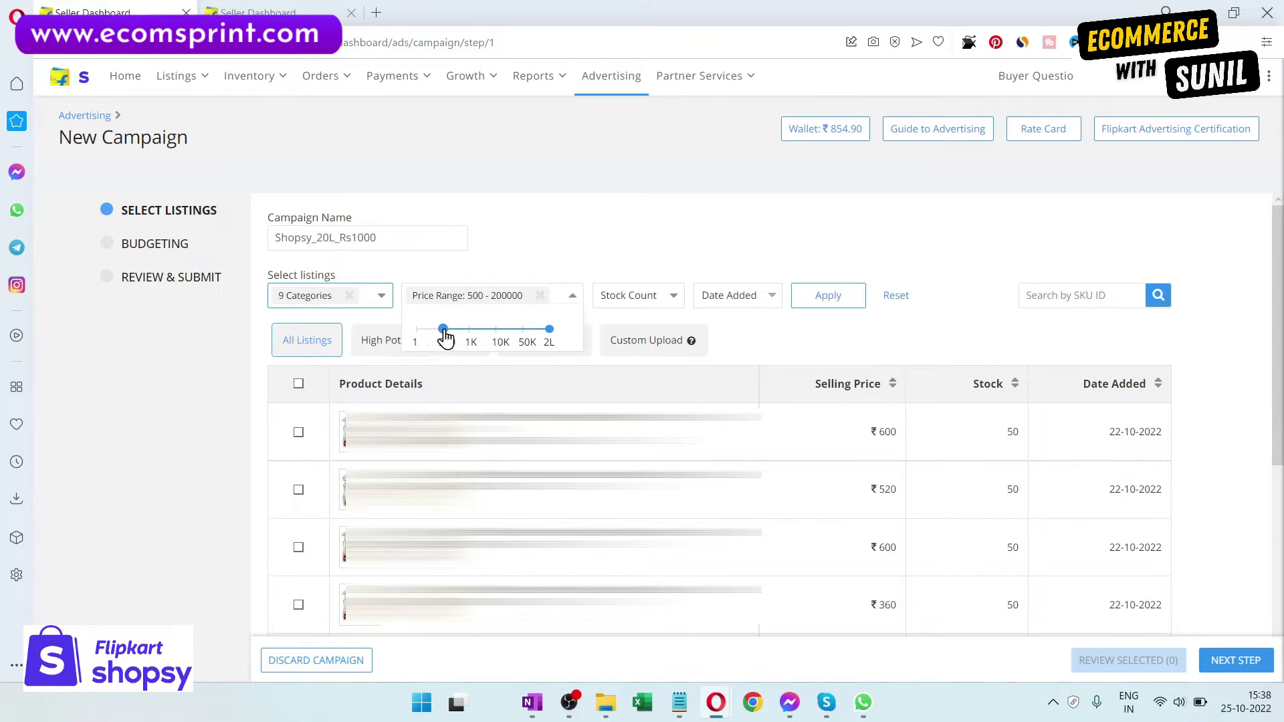
drag(549, 330, 468, 330)
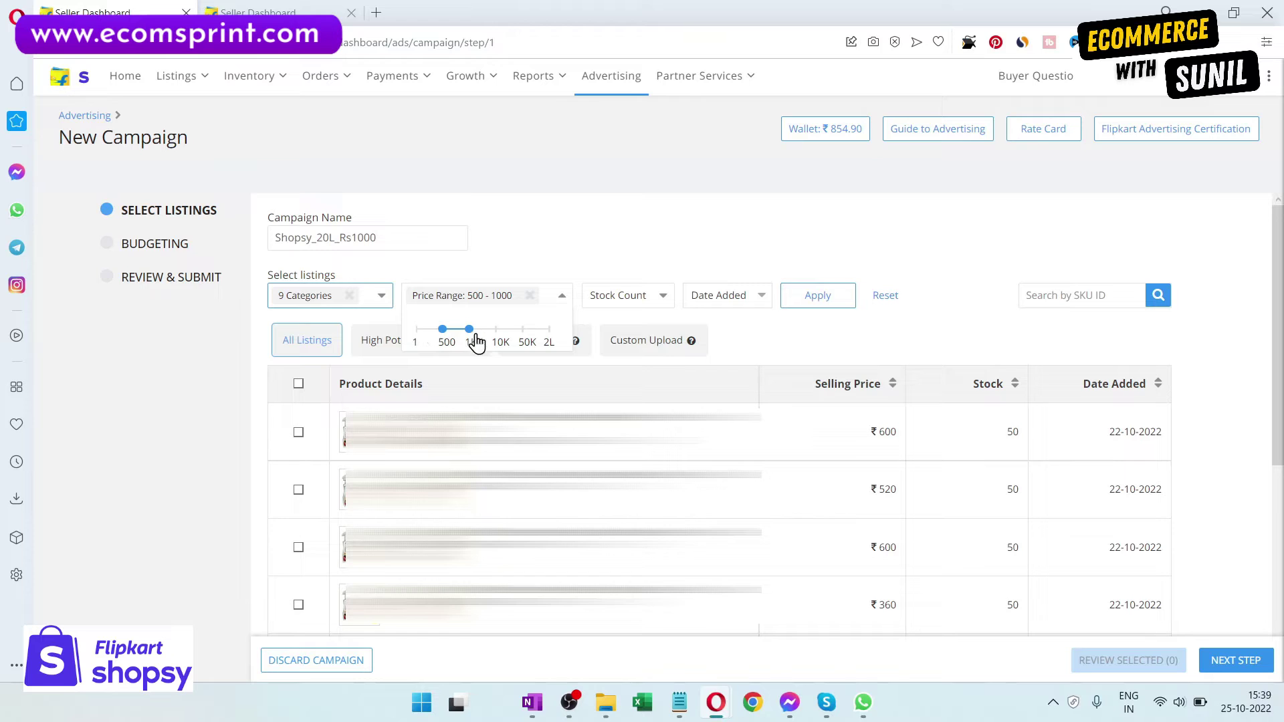
click(624, 264)
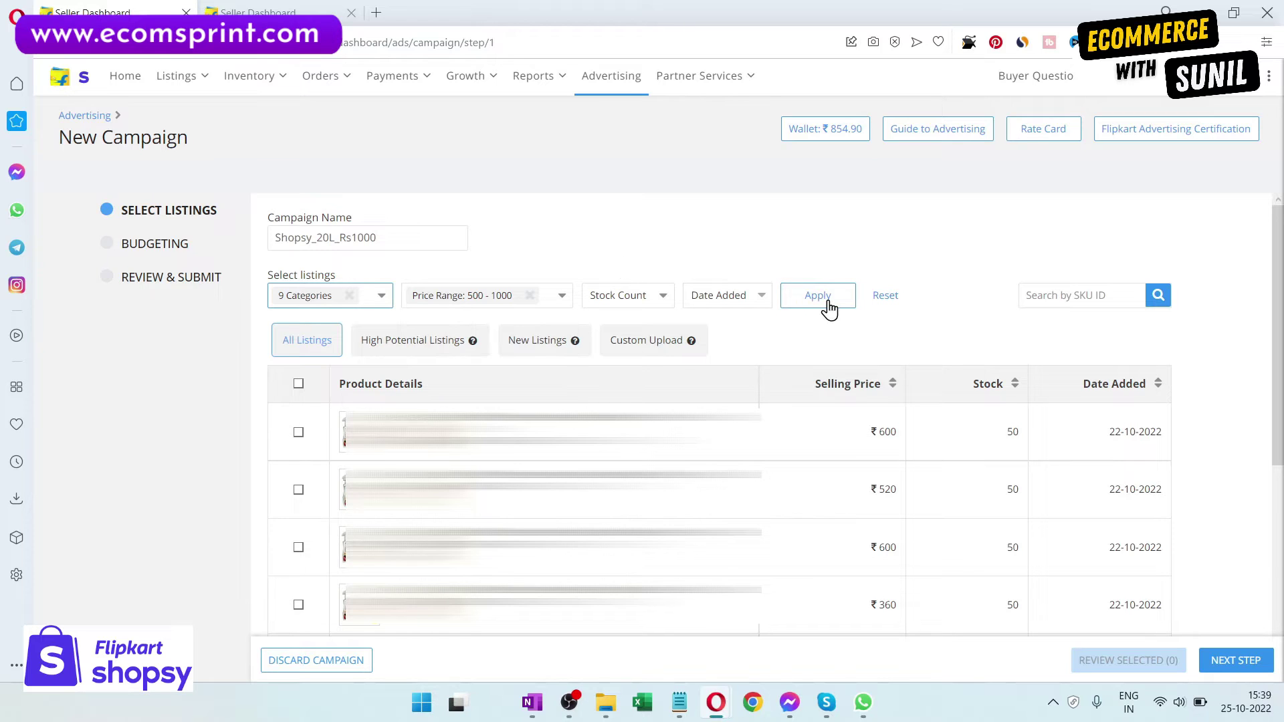
click(827, 302)
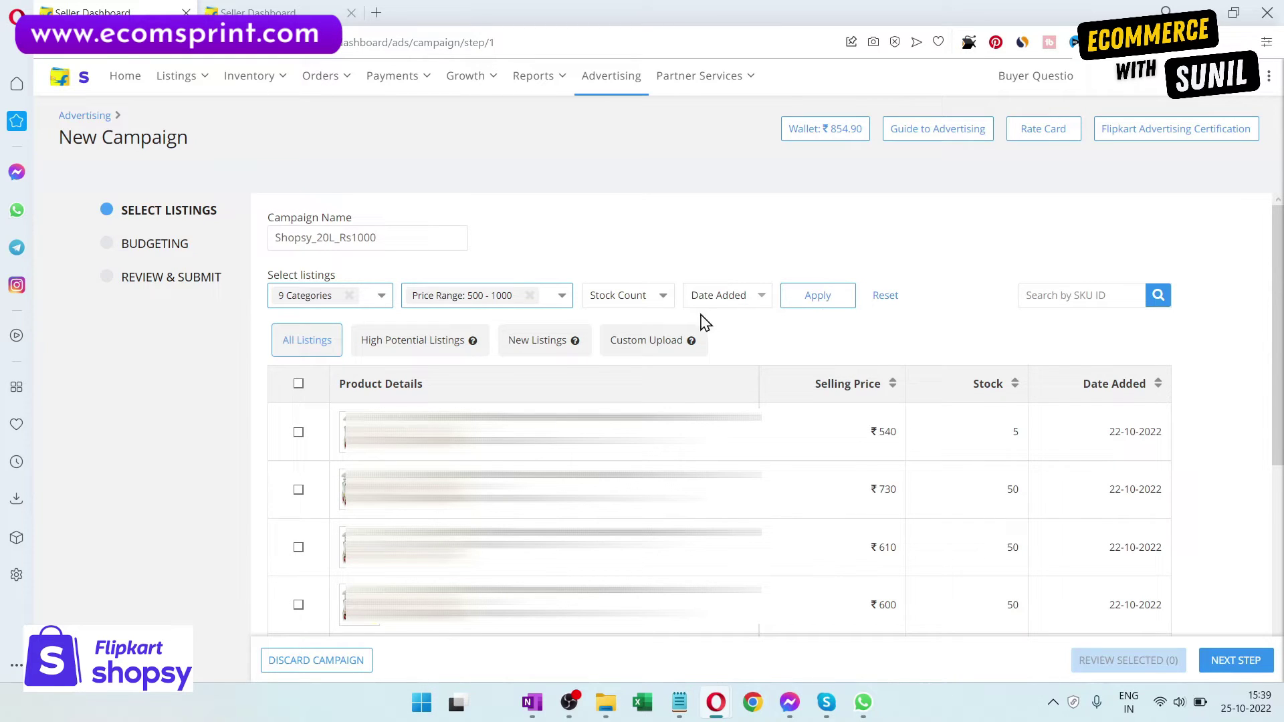
- Check the stock count filter and try a date-added range starting from 2022/10/01
click(650, 301)
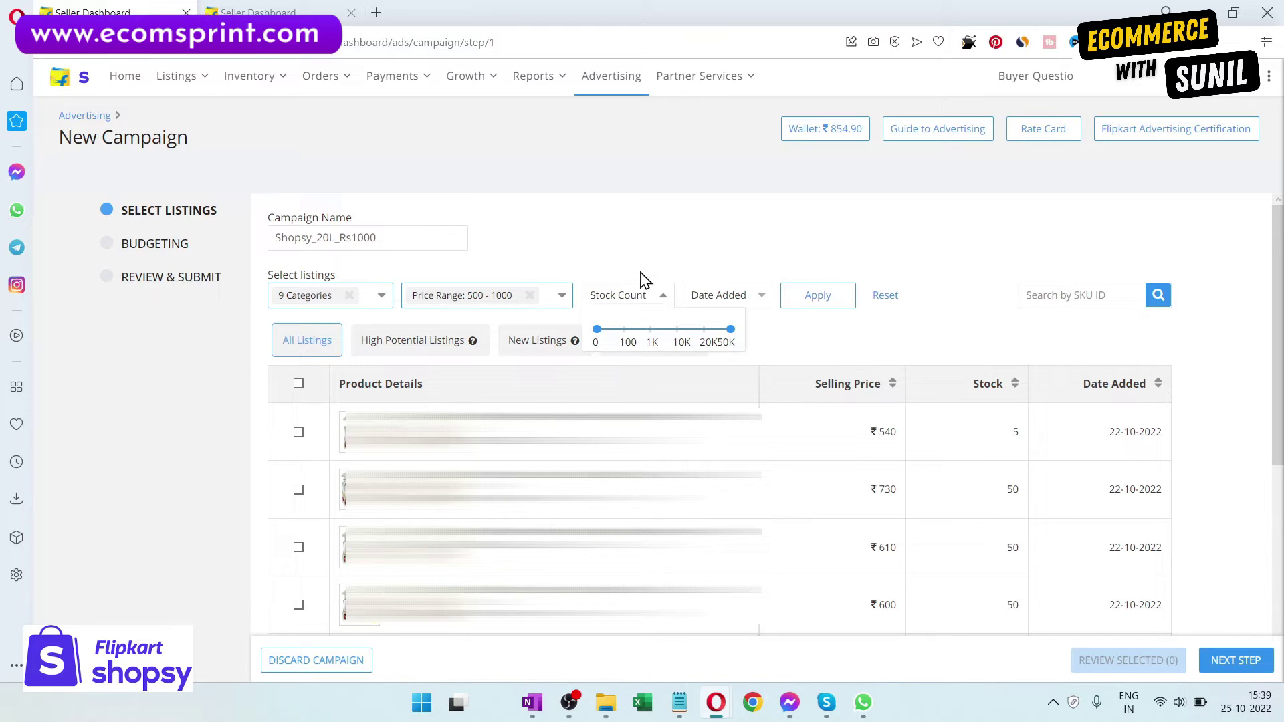
click(634, 216)
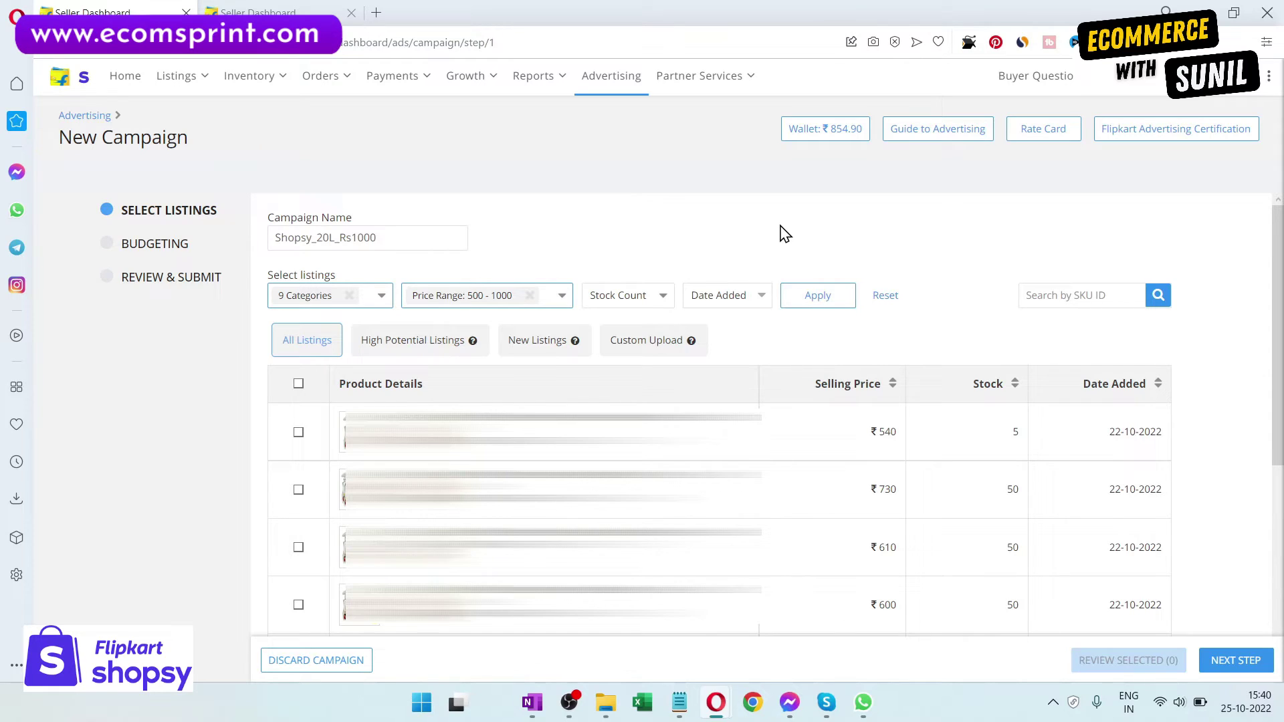
click(734, 297)
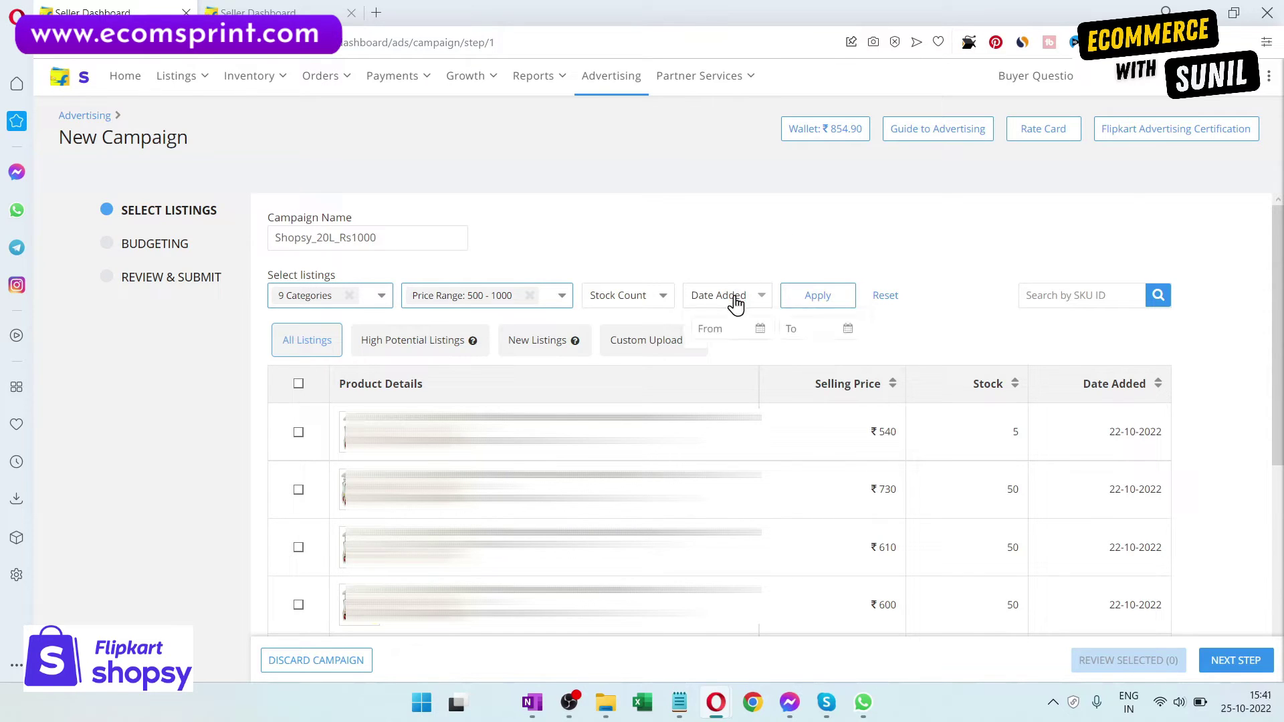
click(725, 329)
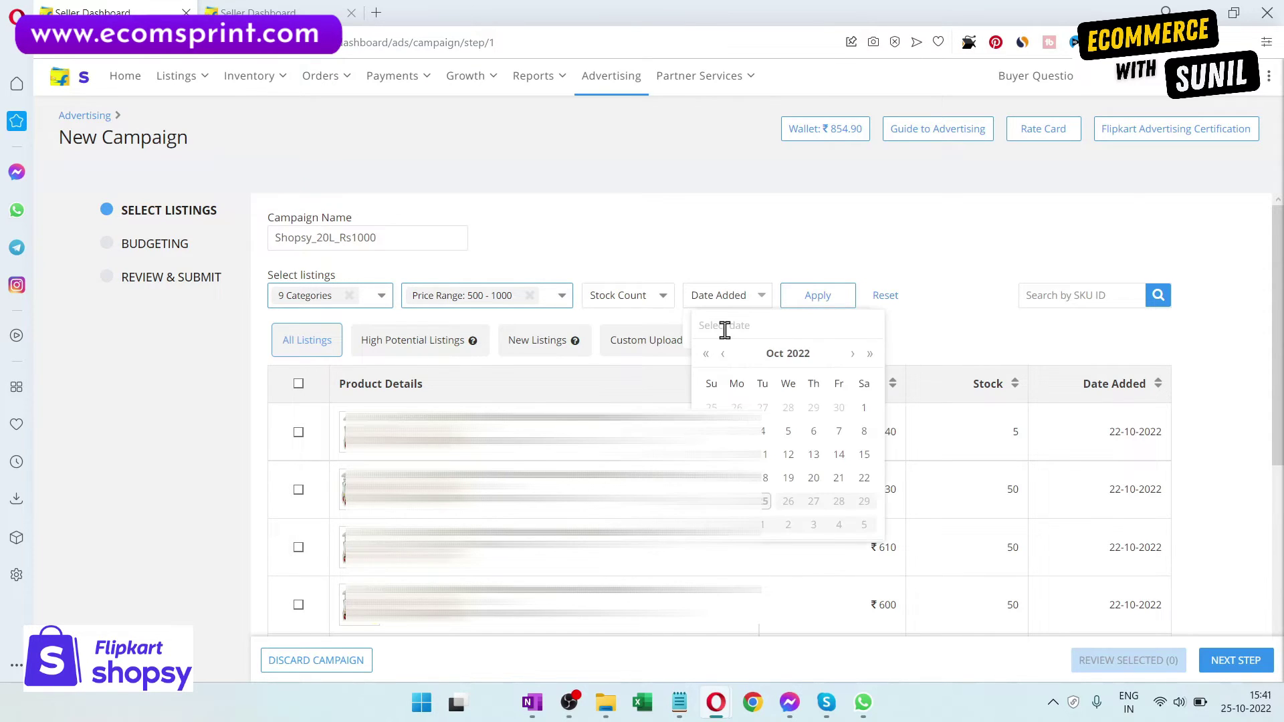
click(861, 409)
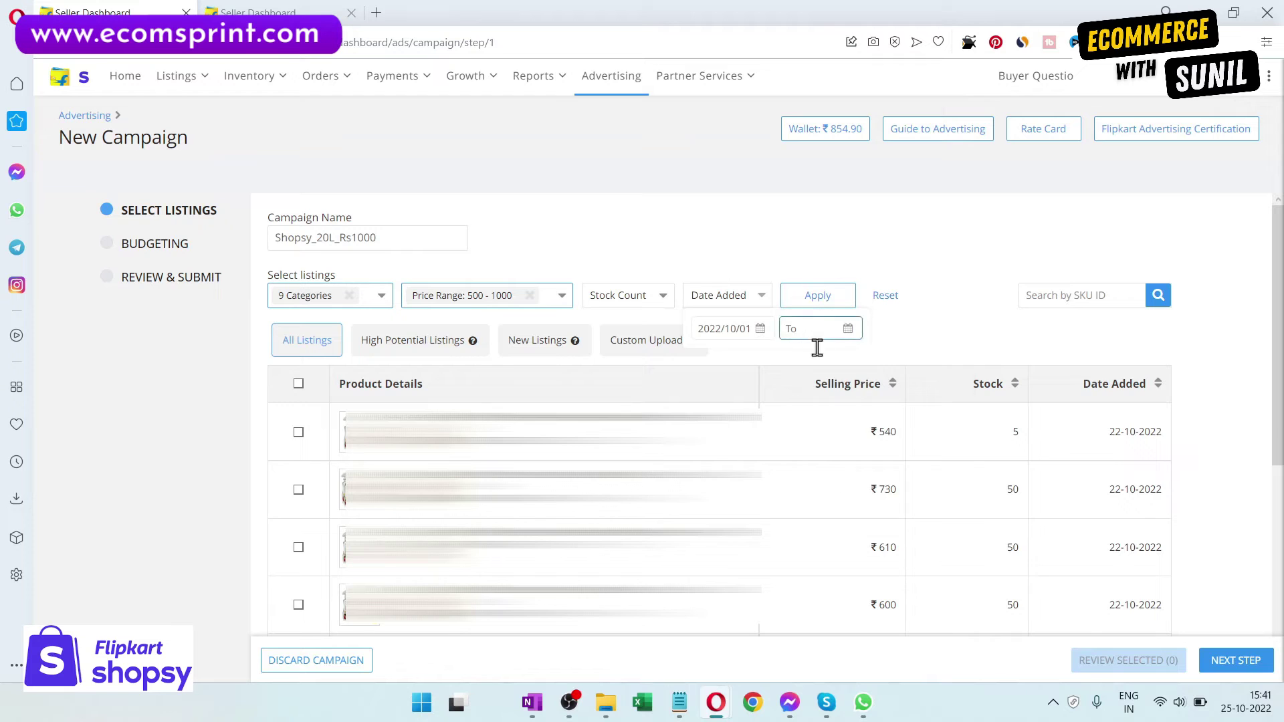
click(817, 330)
click(849, 508)
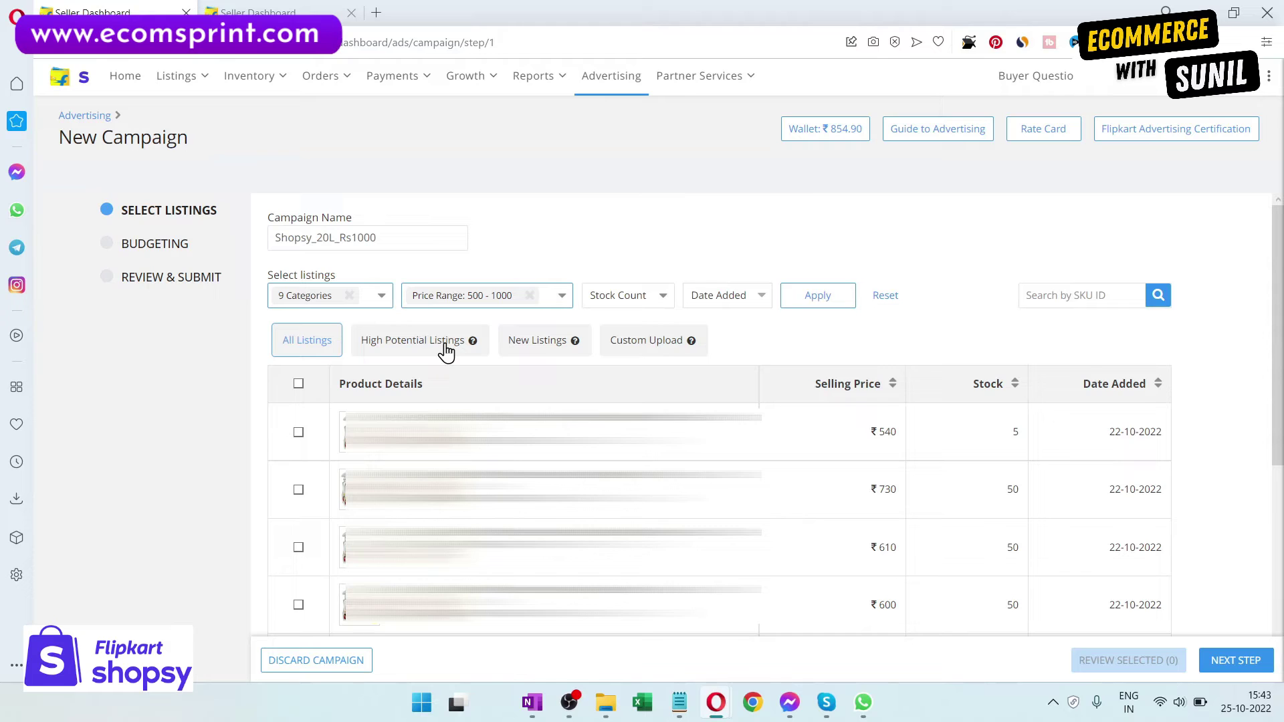
- Check the hints for high potential and new listings, and show only the new listings
mouse_move(467, 354)
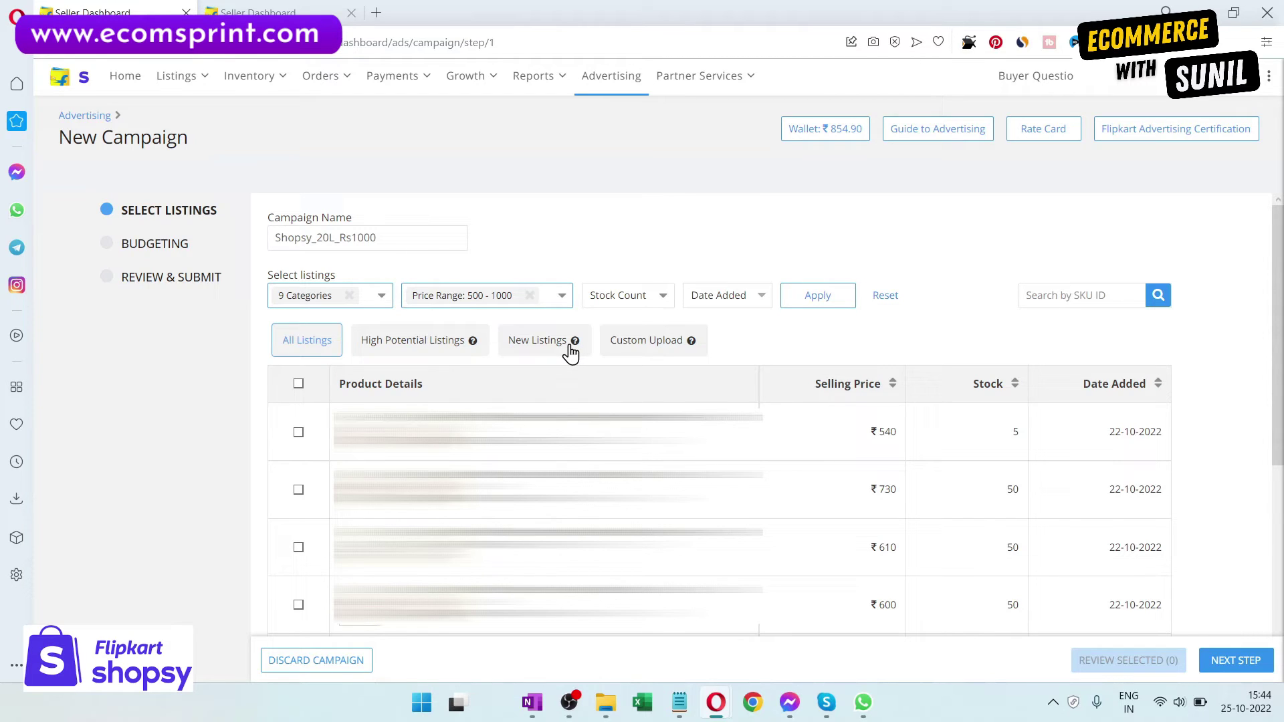
mouse_move(573, 348)
click(535, 348)
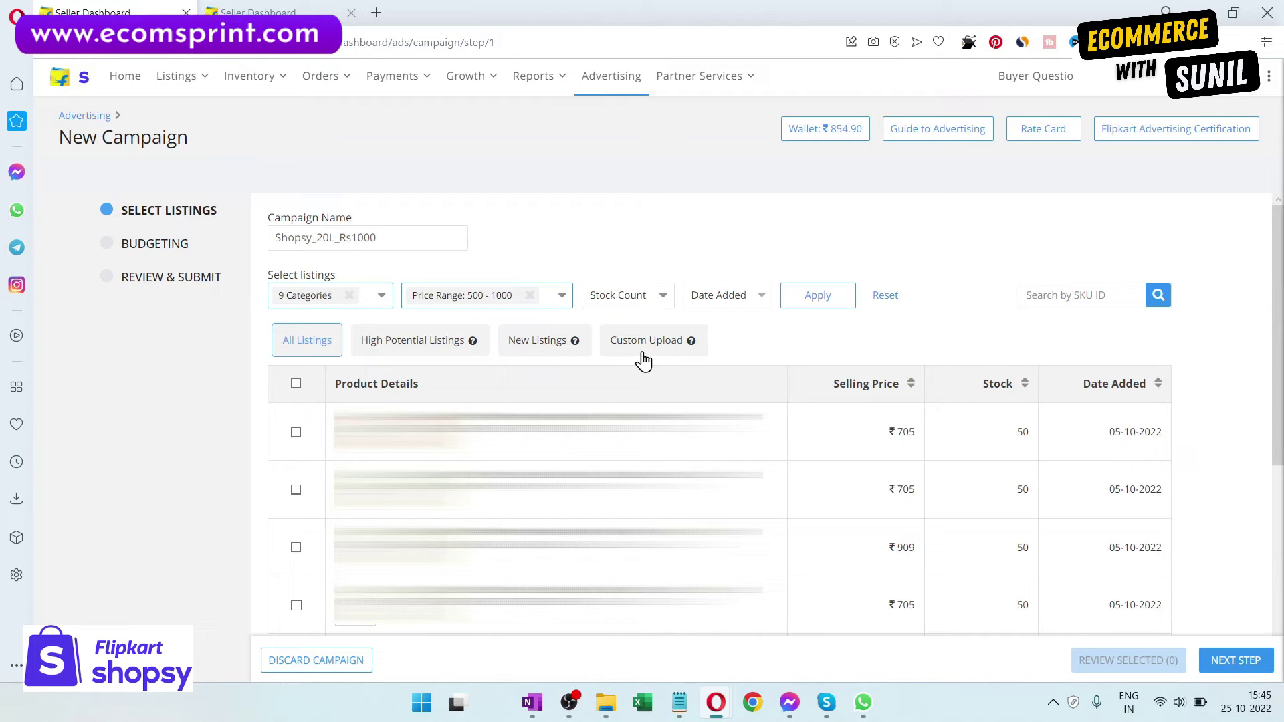
click(549, 348)
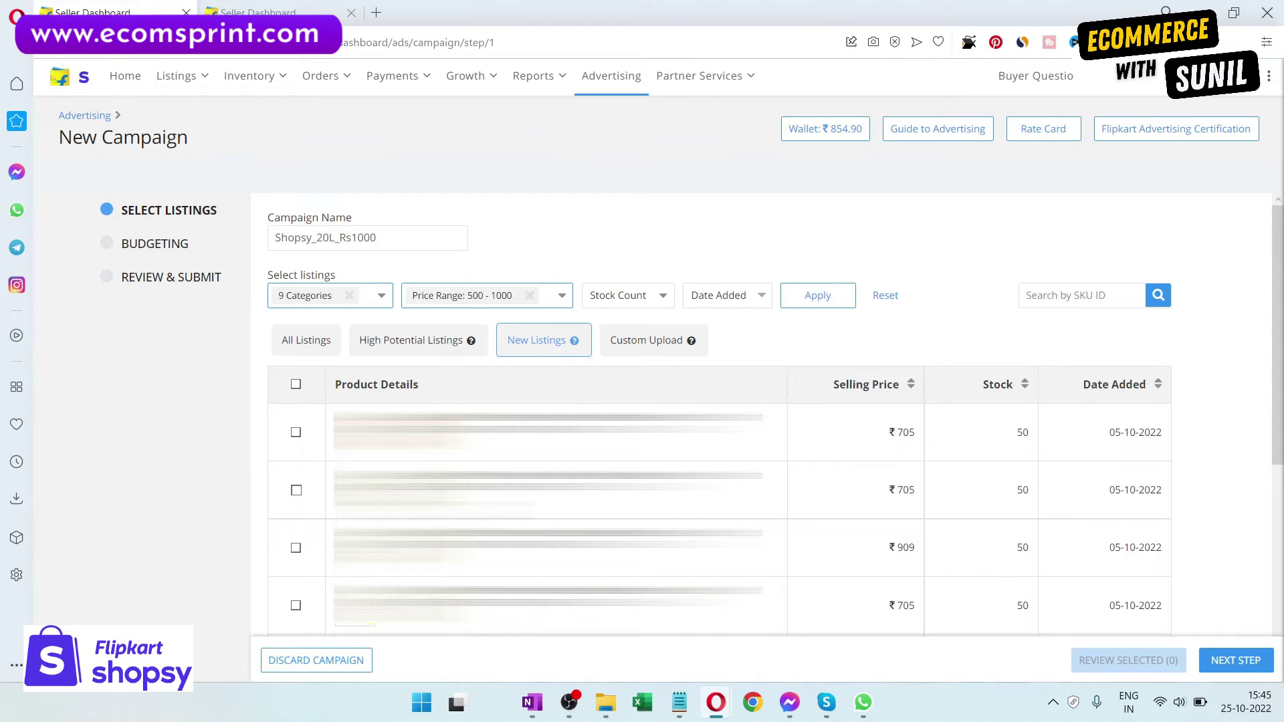
- Set the new listings table to show 40 items per page
scroll(849, 601, down, 5)
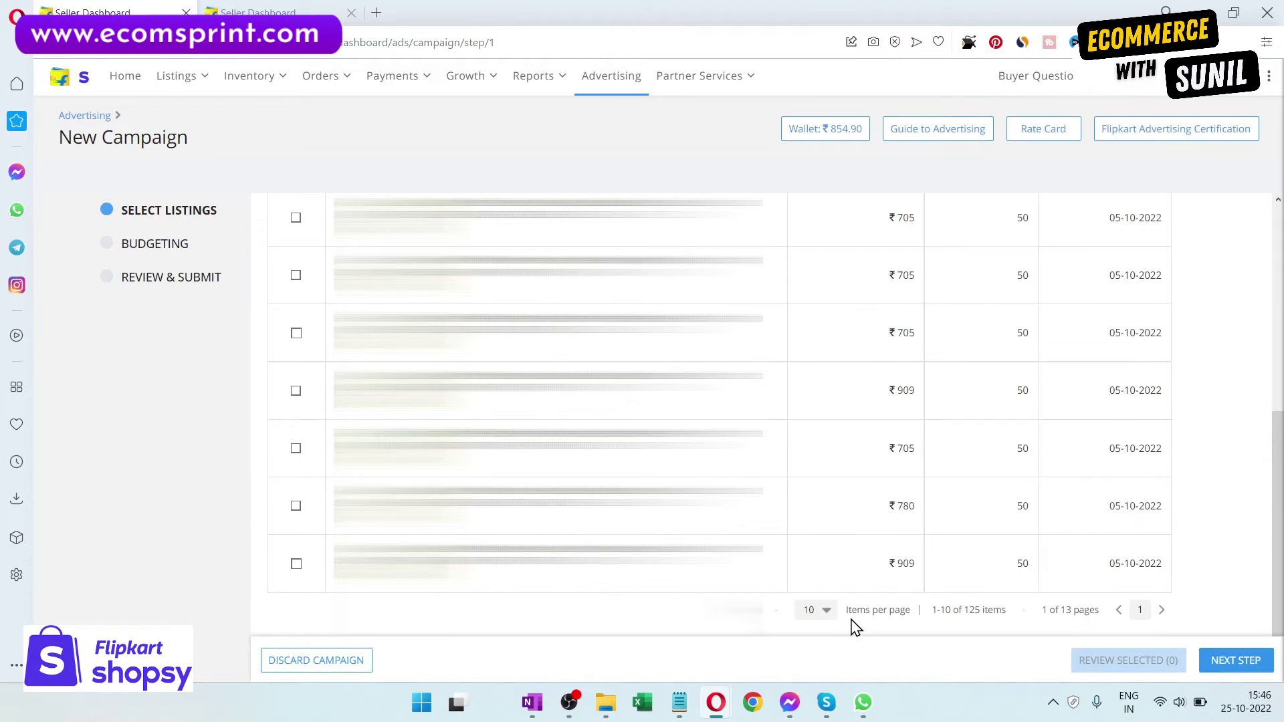
click(824, 612)
click(825, 655)
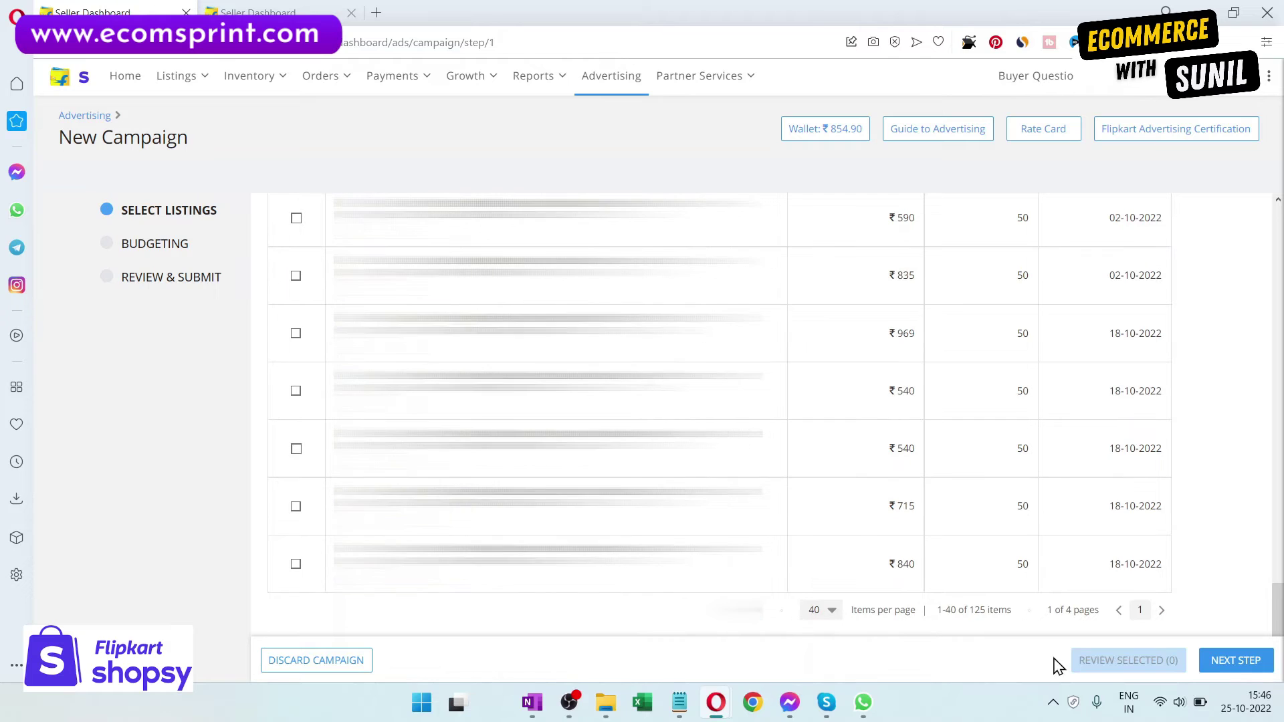
drag(967, 611, 1023, 621)
click(1023, 621)
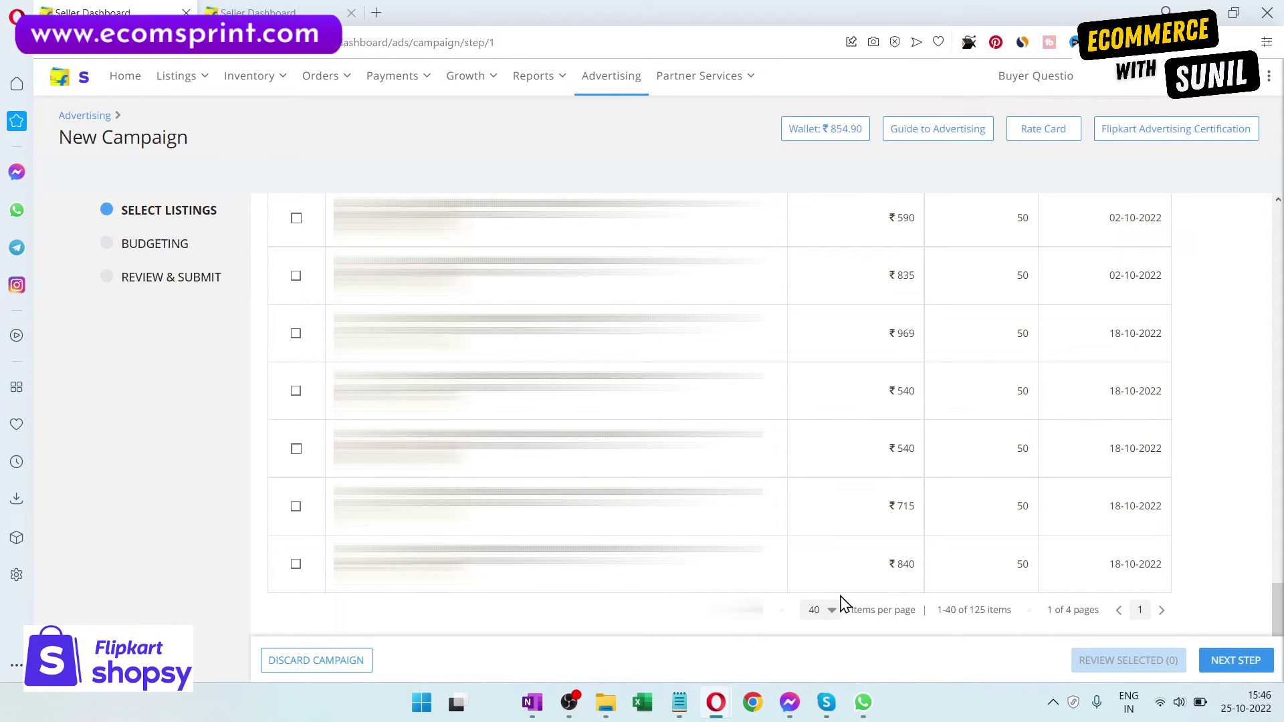
- Select all 40 listings on the first page and go to the next page of listings
scroll(307, 374, up, 20)
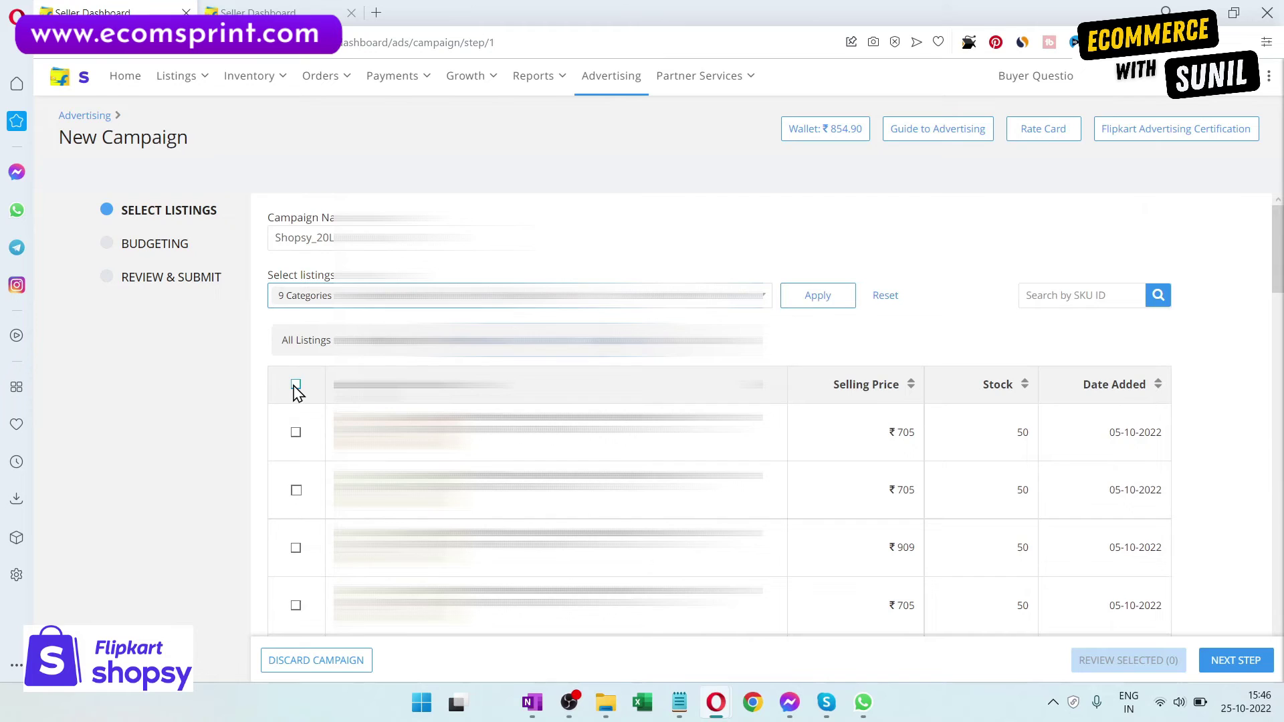
click(295, 386)
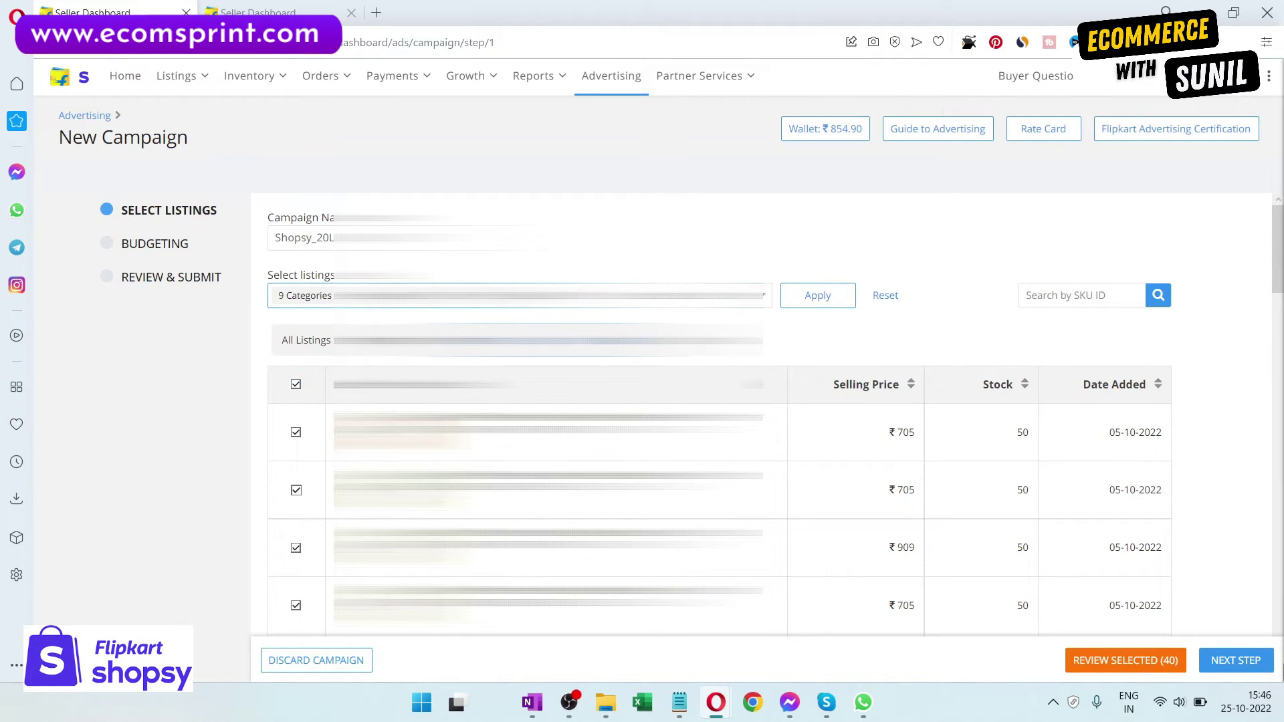
scroll(1189, 528, down, 20)
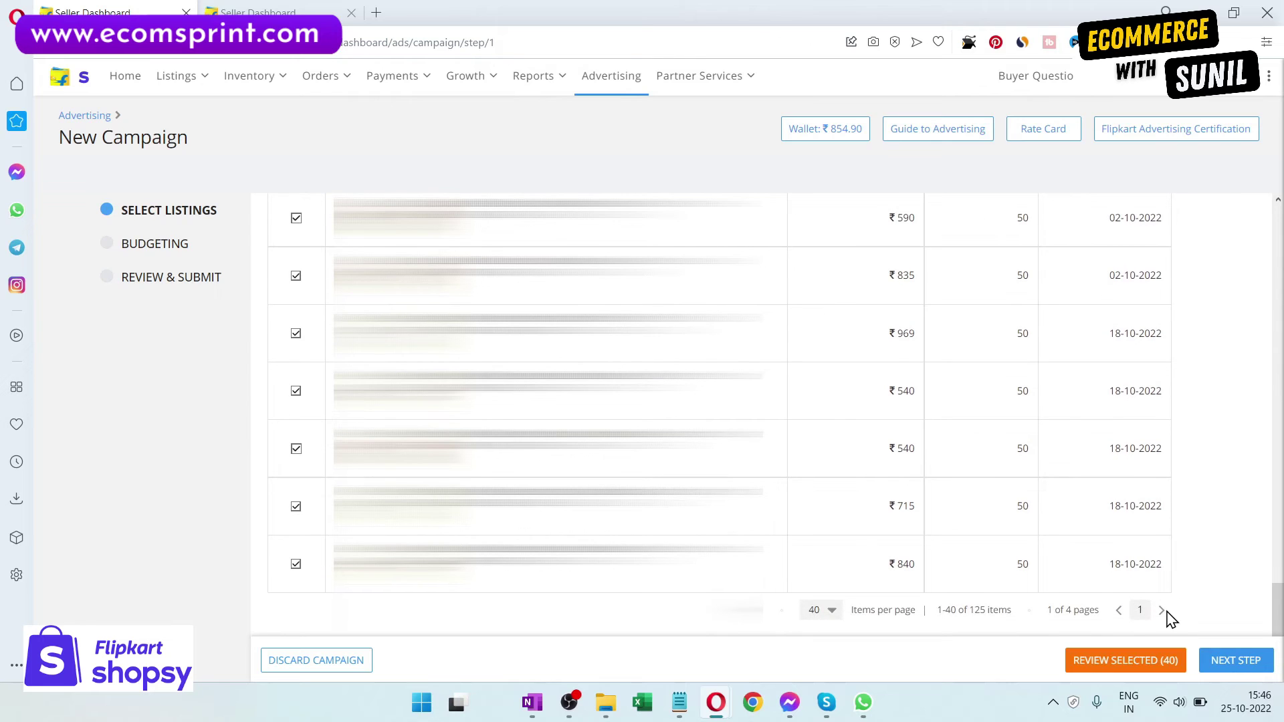
click(1156, 613)
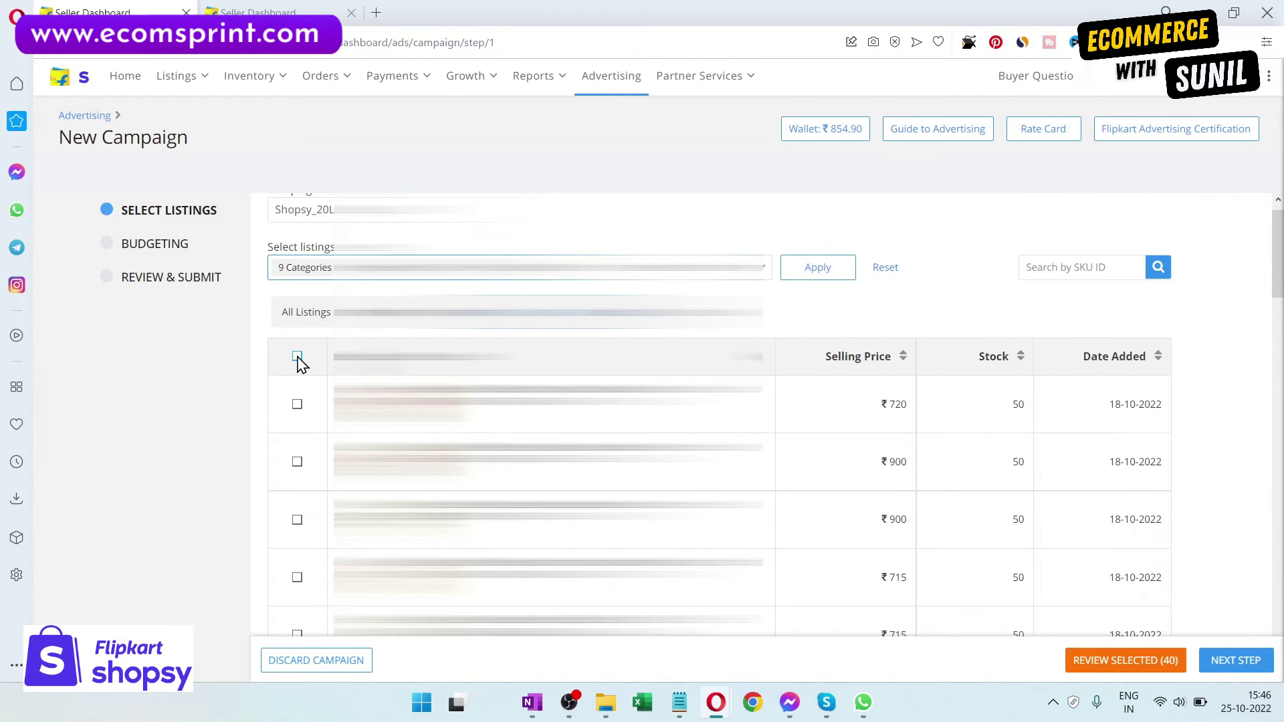
- Finish the listing selection for the Shopsy_NewL_Rs1000 campaign and continue to its budgeting stage
scroll(1261, 353, down, 20)
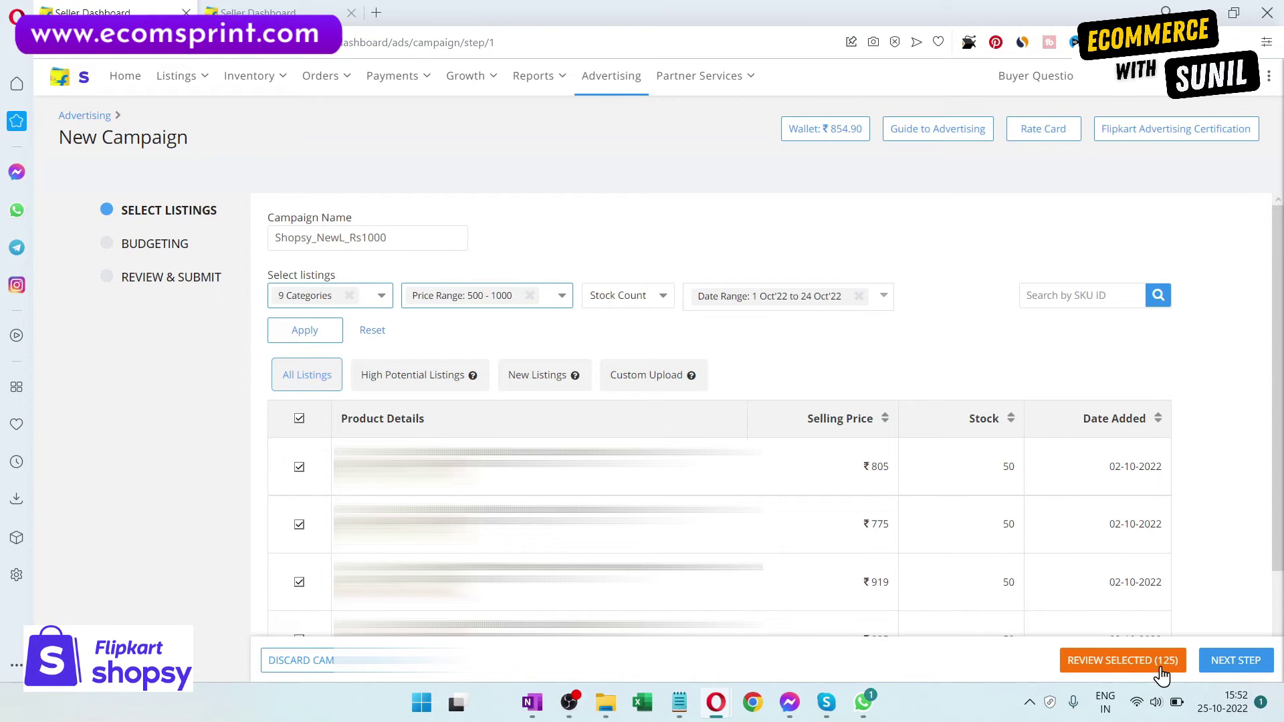
click(1218, 665)
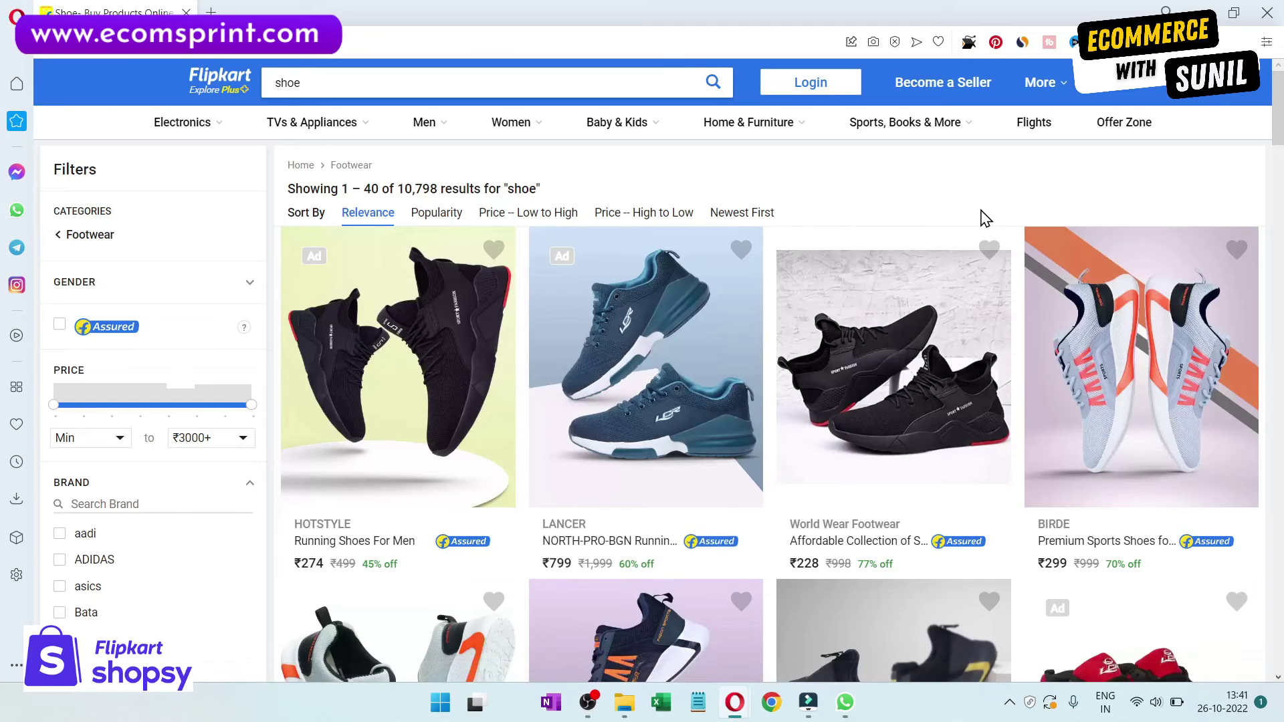
- Examine where sponsored products appear in the Flipkart search results for "shoe", opening one advertised LANCER shoe
scroll(982, 215, down, 4)
scroll(1130, 388, down, 4)
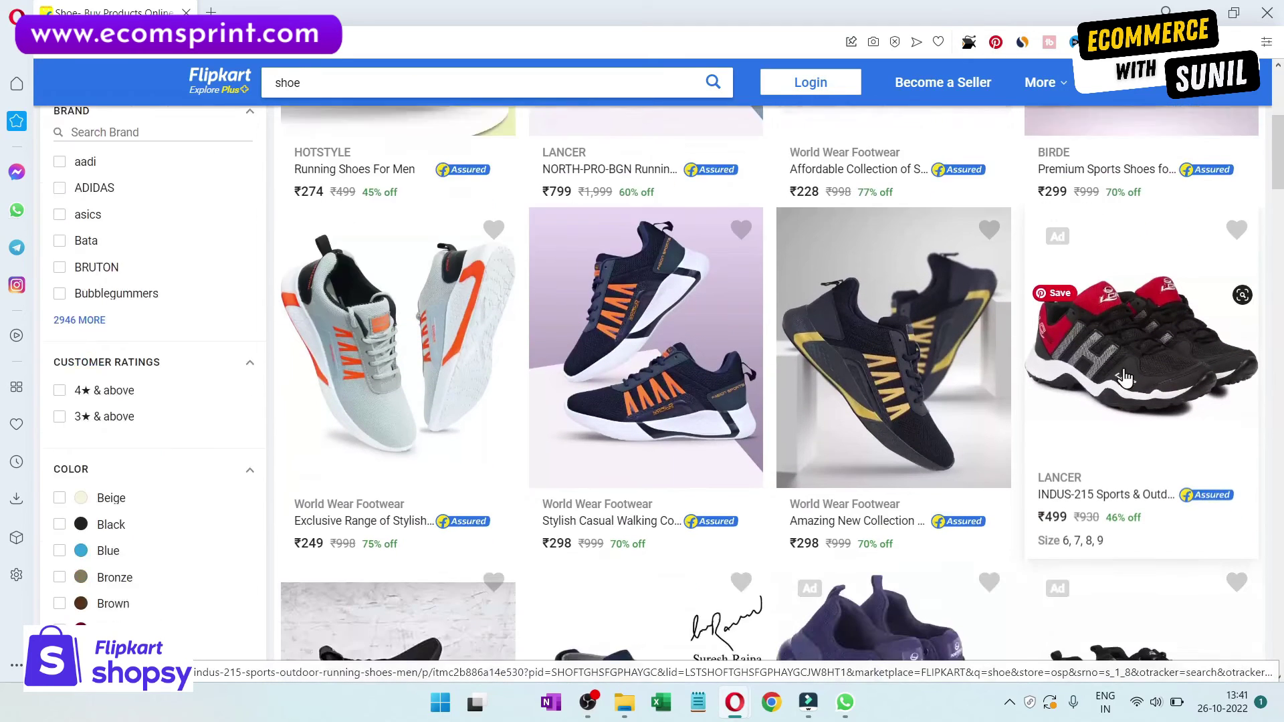
scroll(1115, 431, down, 2)
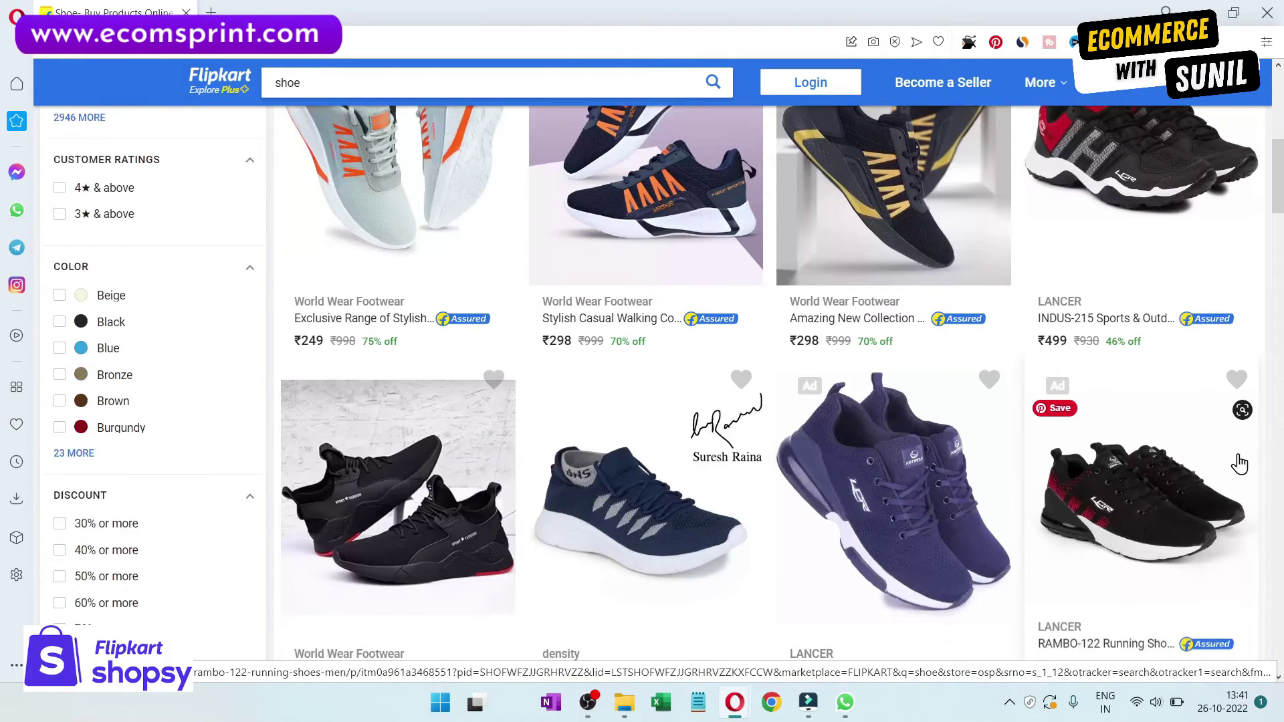
click(929, 399)
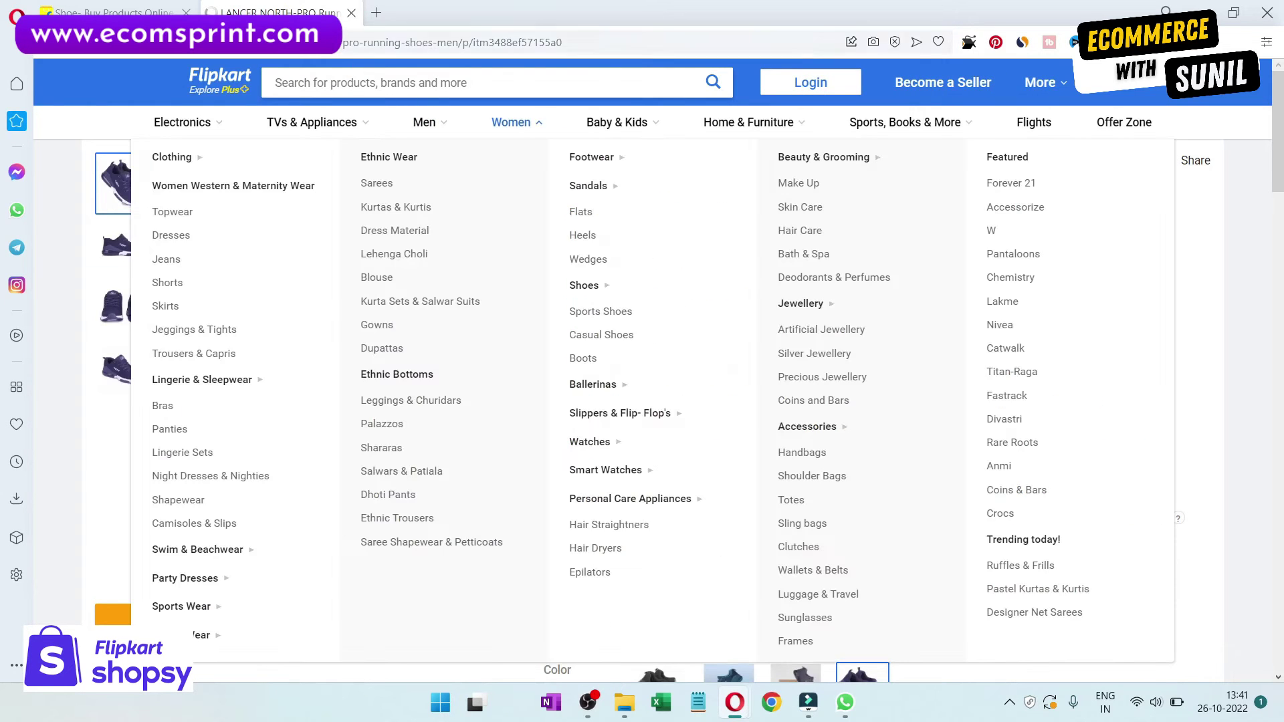
click(114, 12)
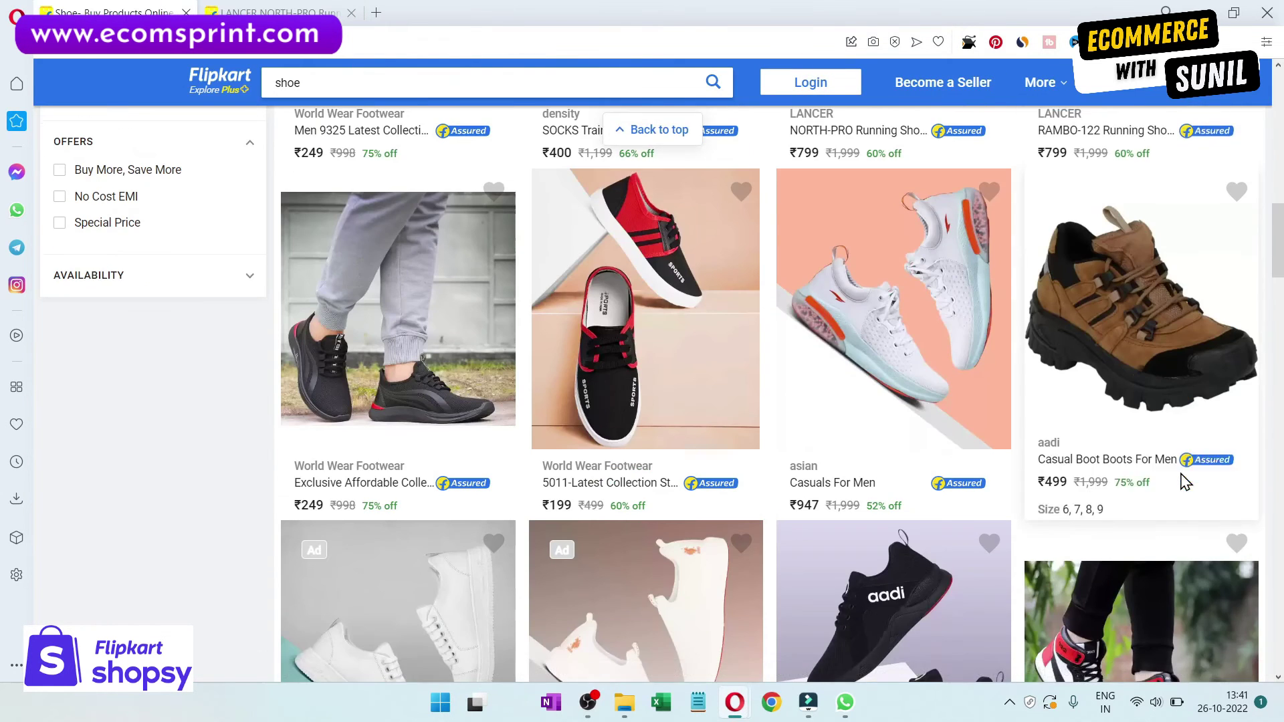
scroll(1180, 481, down, 9)
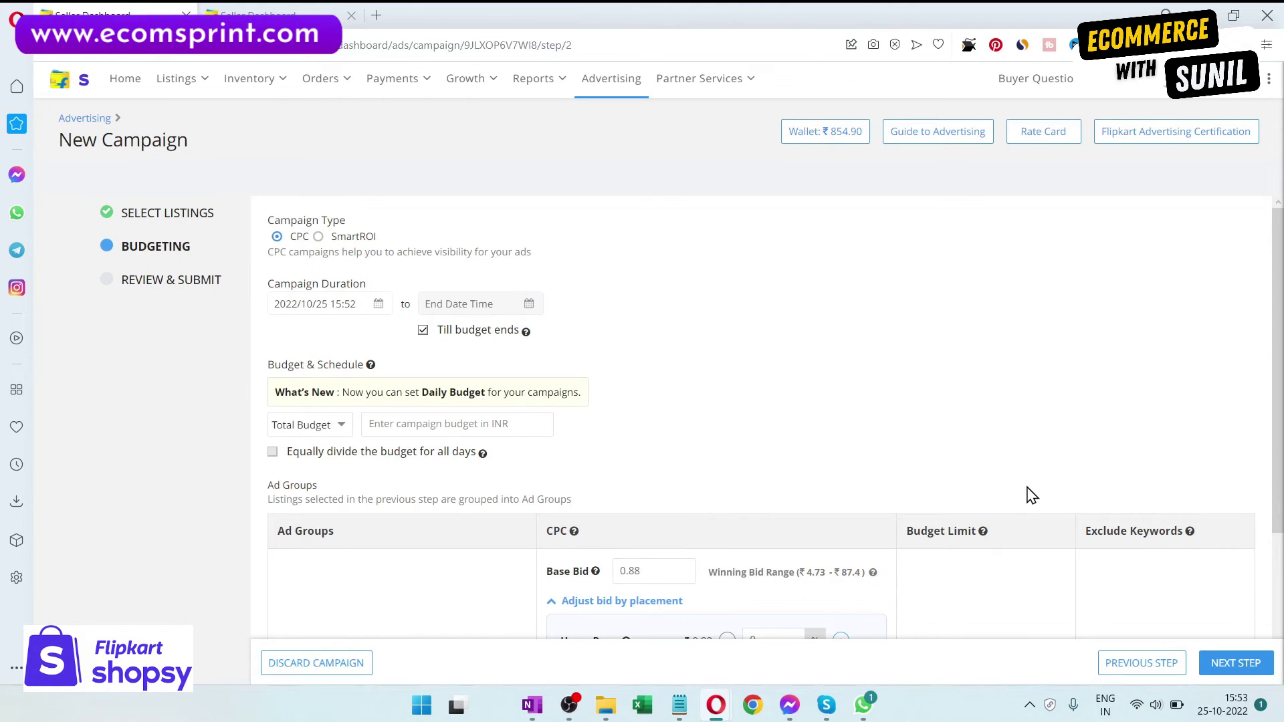
- Choose SmartROI as the campaign type and check the start date calendar
click(355, 238)
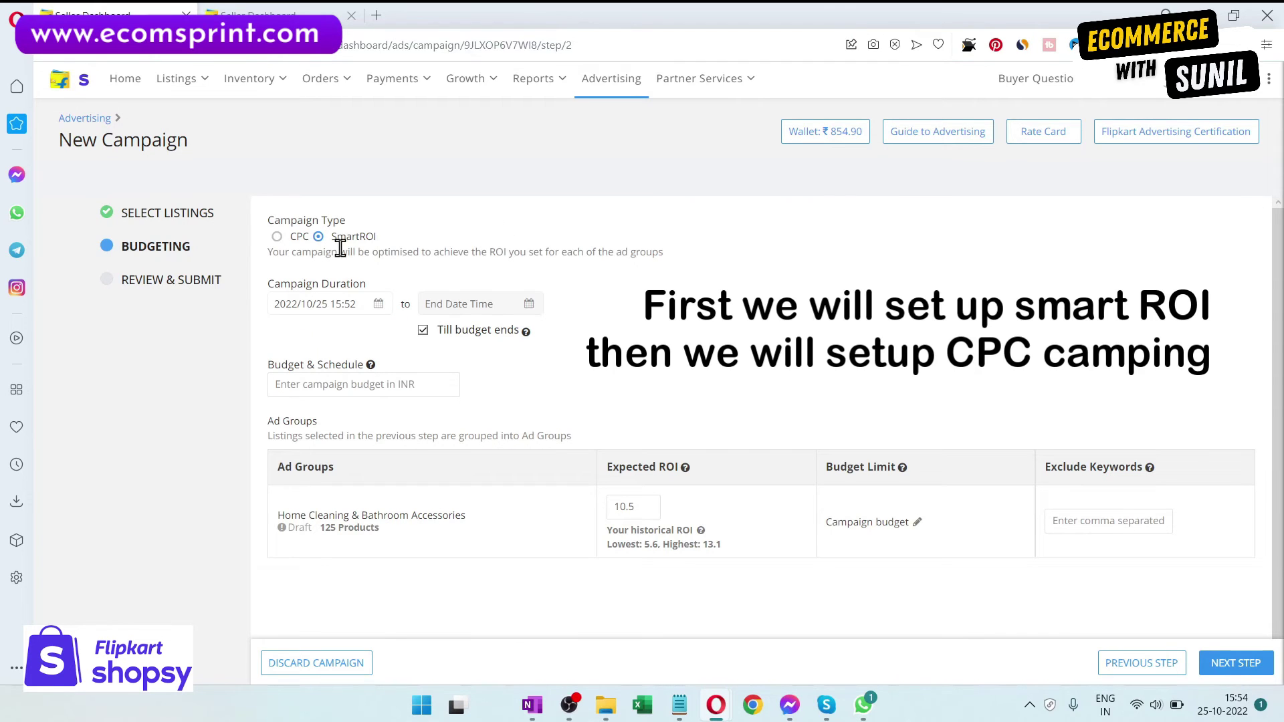
click(336, 309)
click(336, 309)
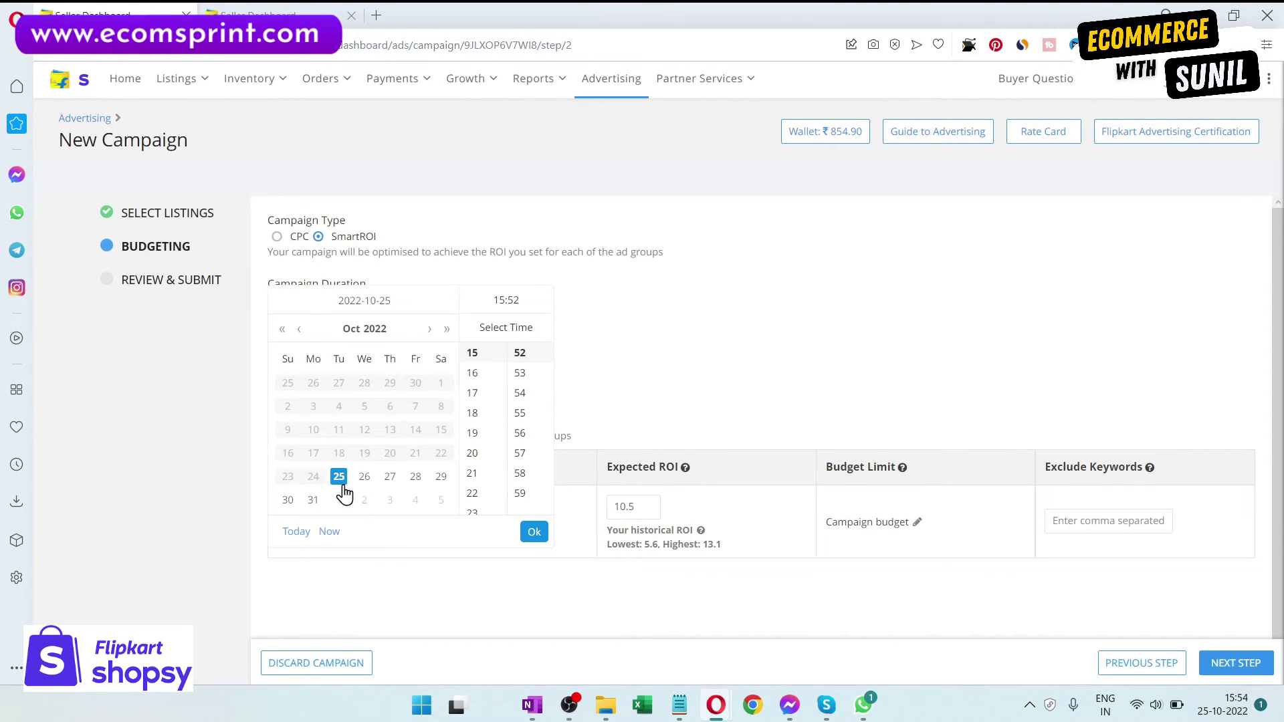
click(640, 386)
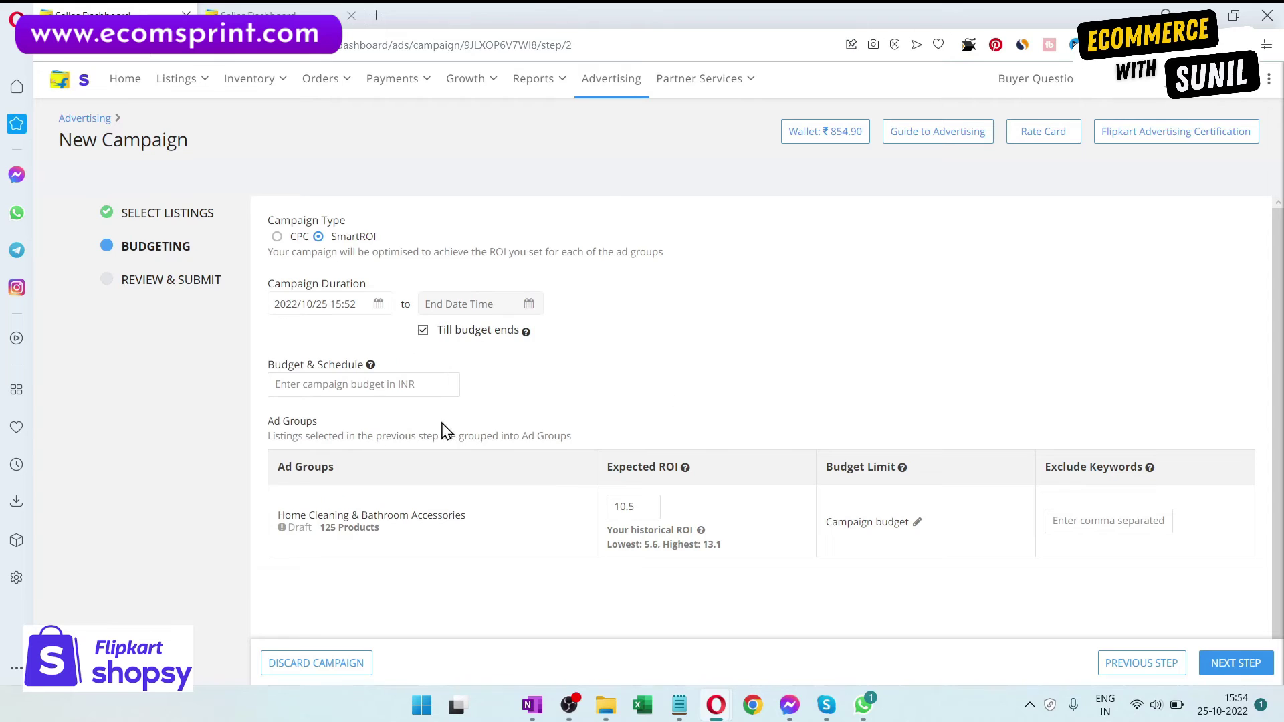
- Set the campaign's start date and time to 2022/10/26 00:00
click(314, 311)
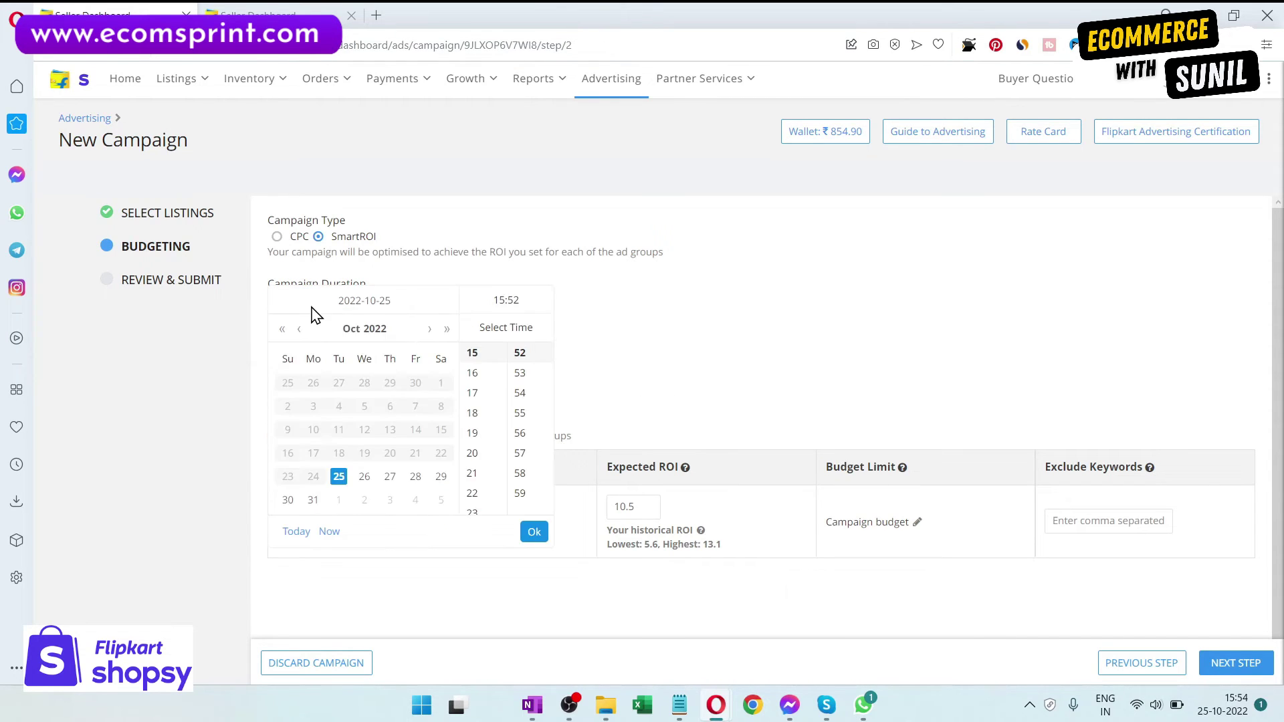
click(364, 478)
scroll(477, 392, up, 5)
click(475, 353)
scroll(526, 375, up, 7)
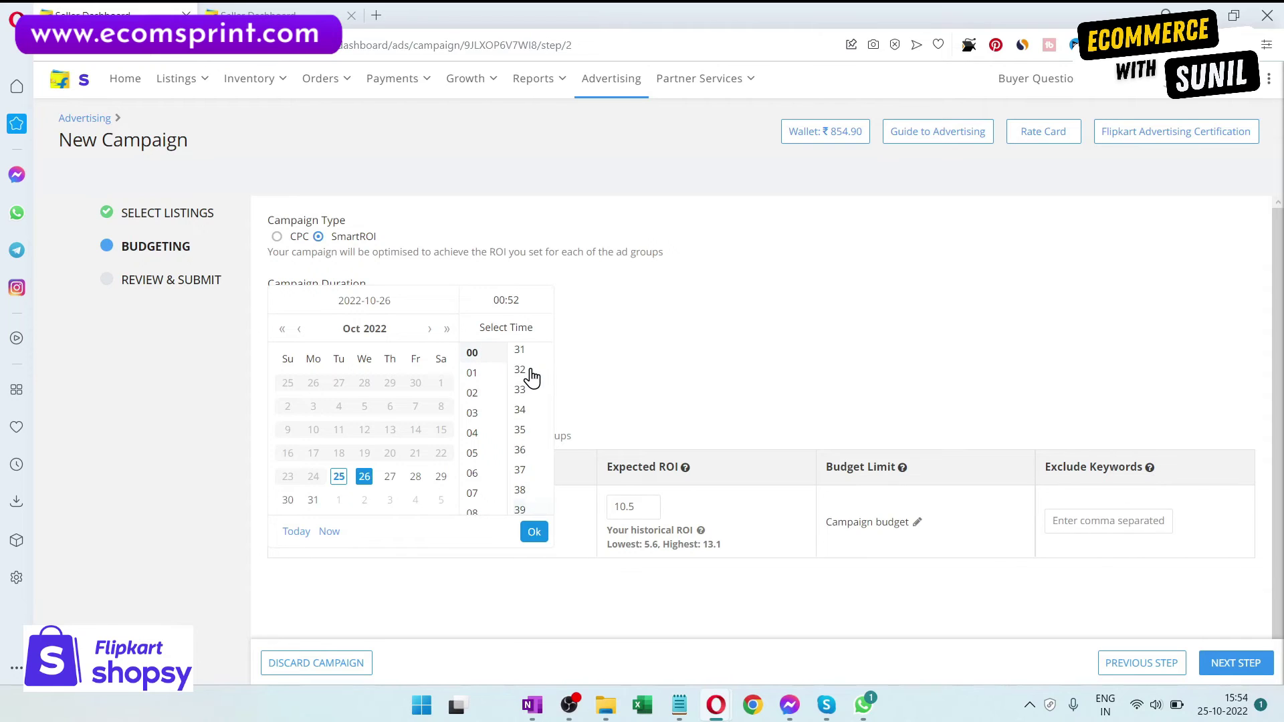
scroll(526, 375, up, 10)
click(520, 353)
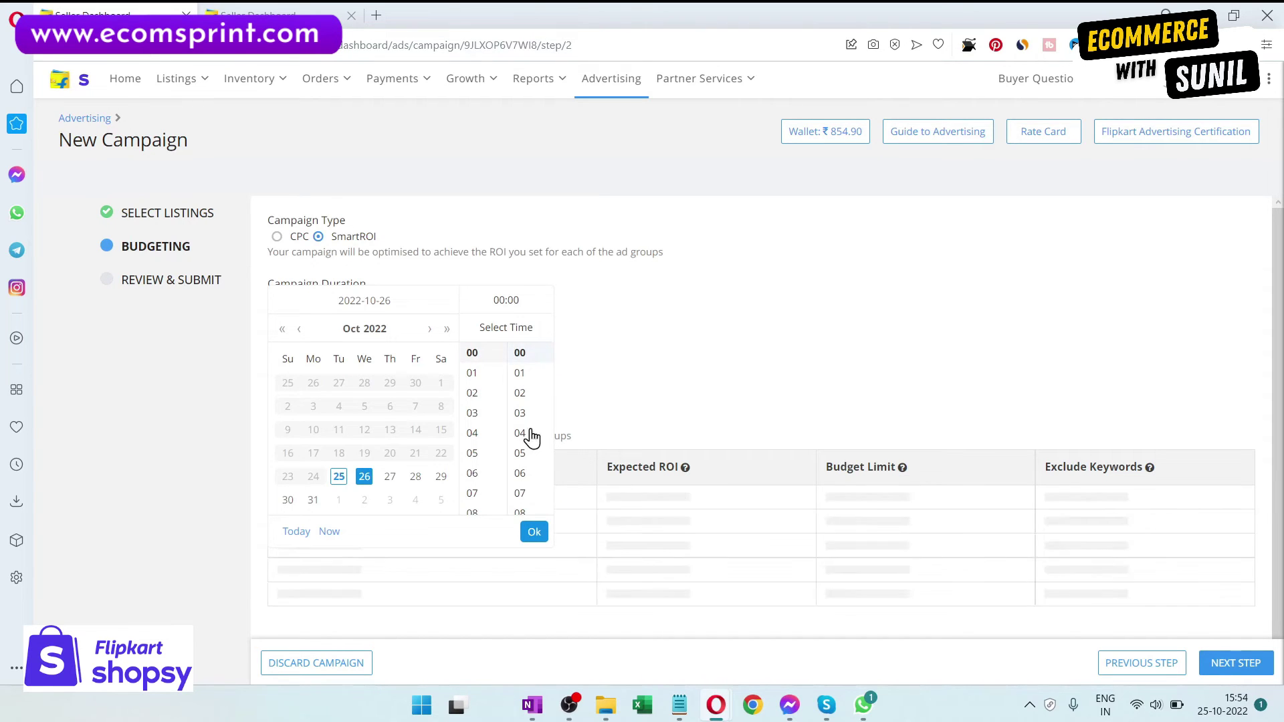
click(537, 538)
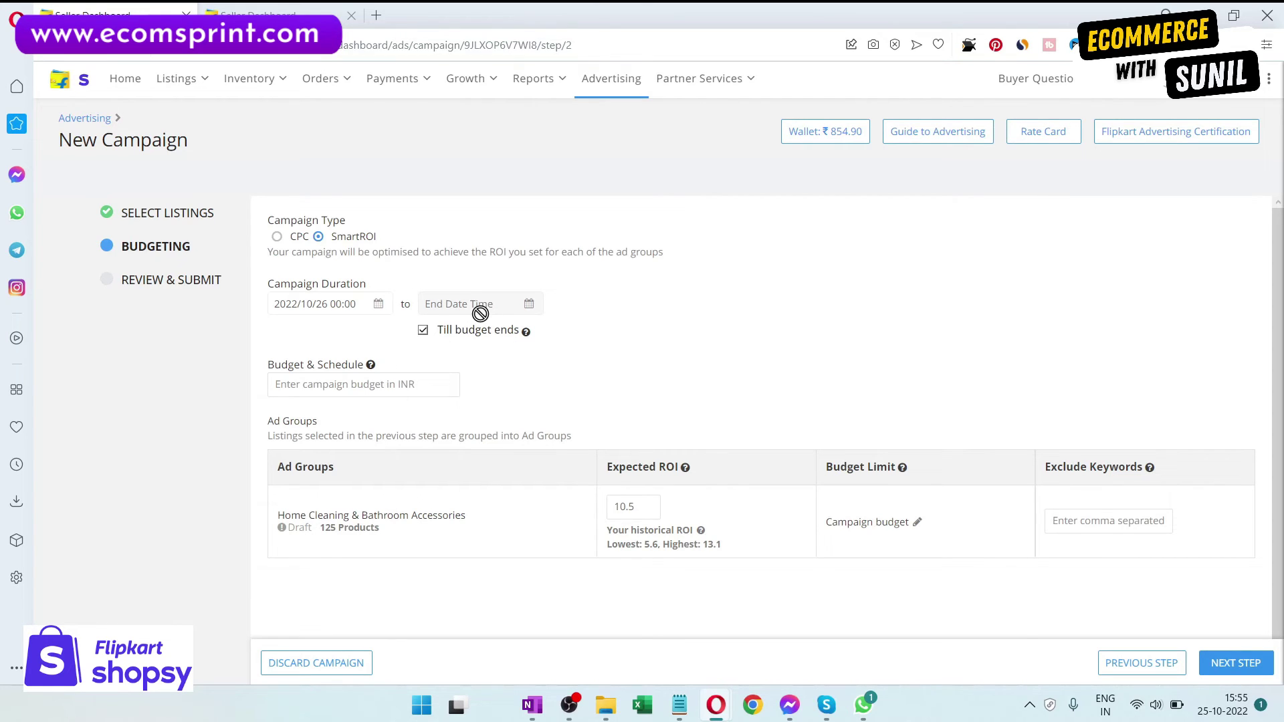
- Try a fixed campaign end of 2022/10/31 00:00 and switch back to running till the budget ends
click(423, 331)
click(510, 310)
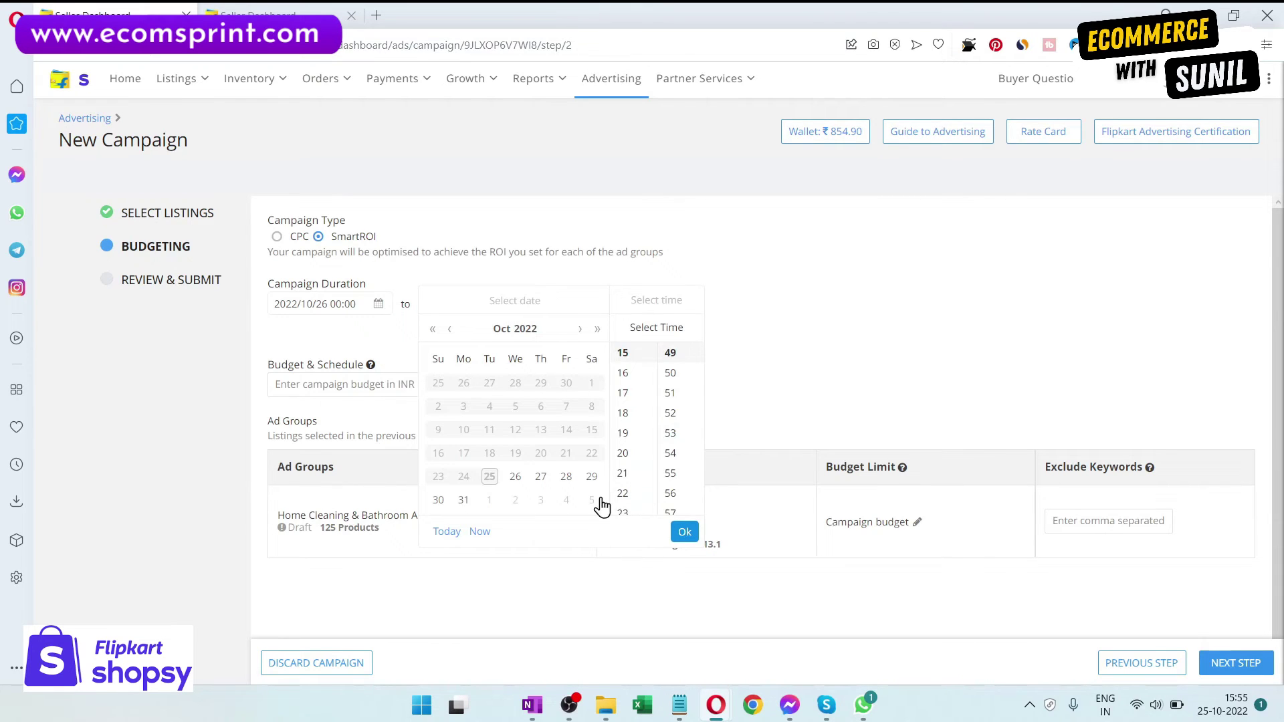
click(463, 501)
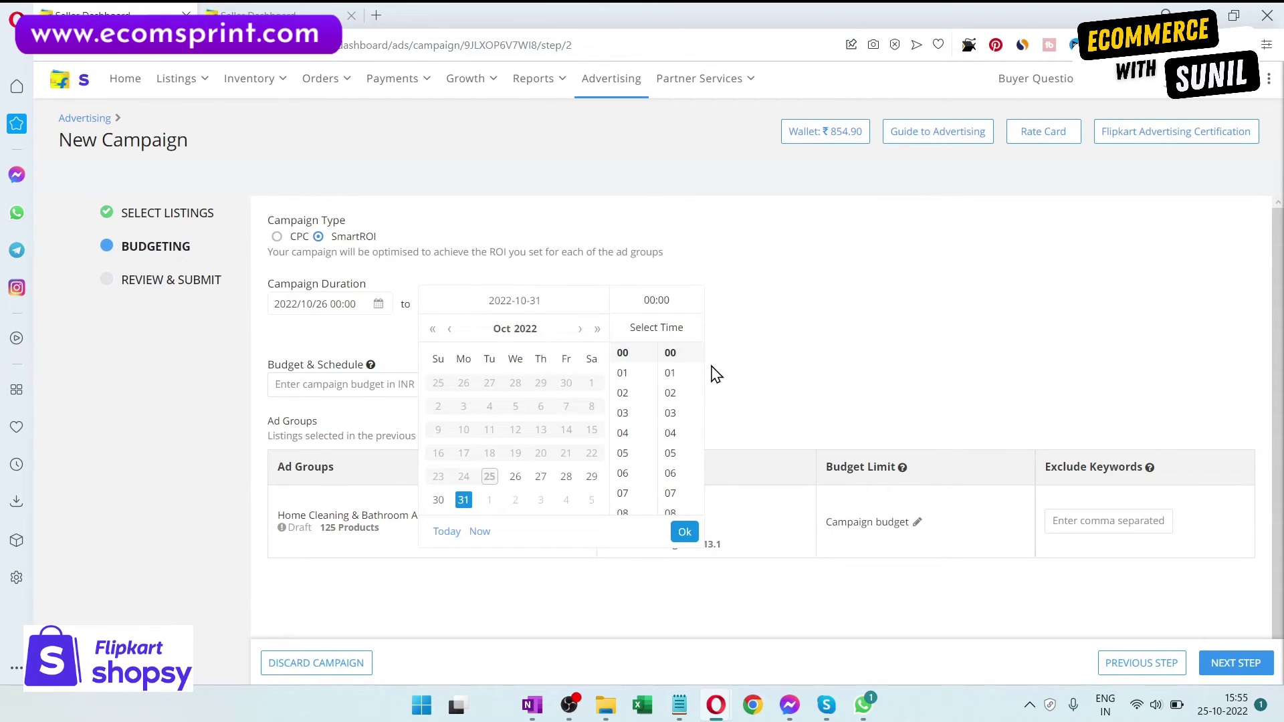
click(685, 534)
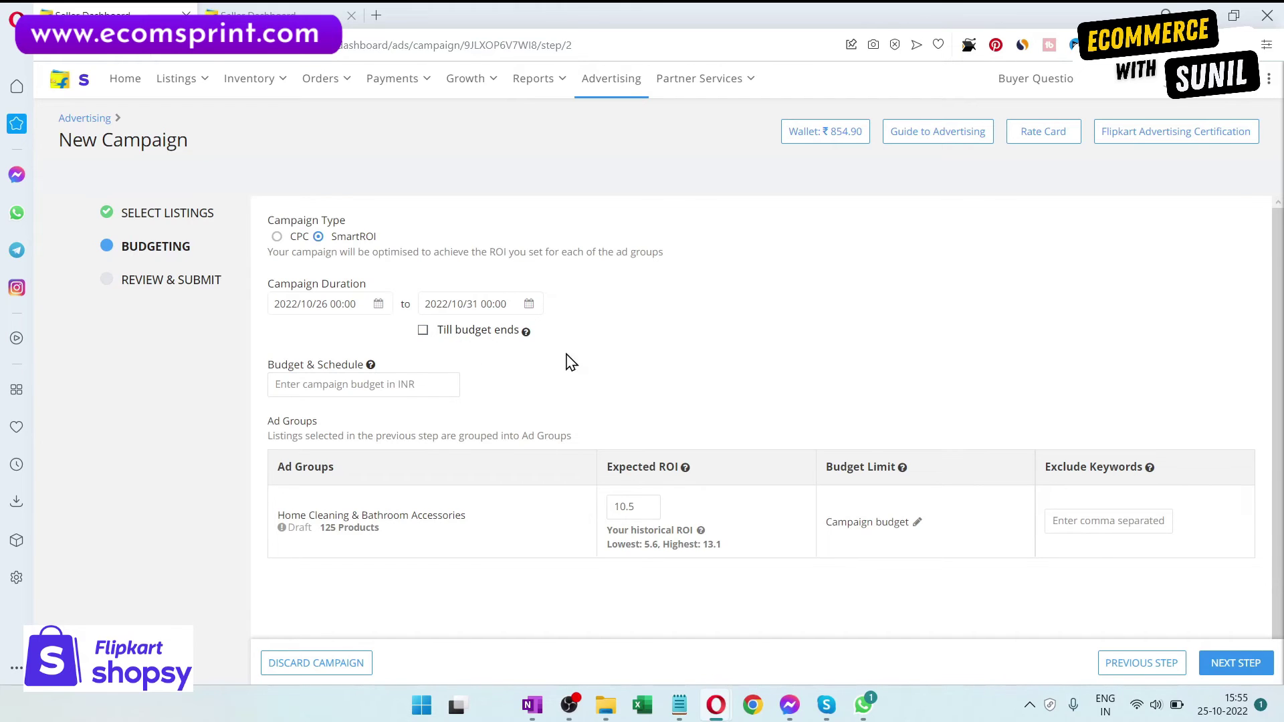
click(426, 332)
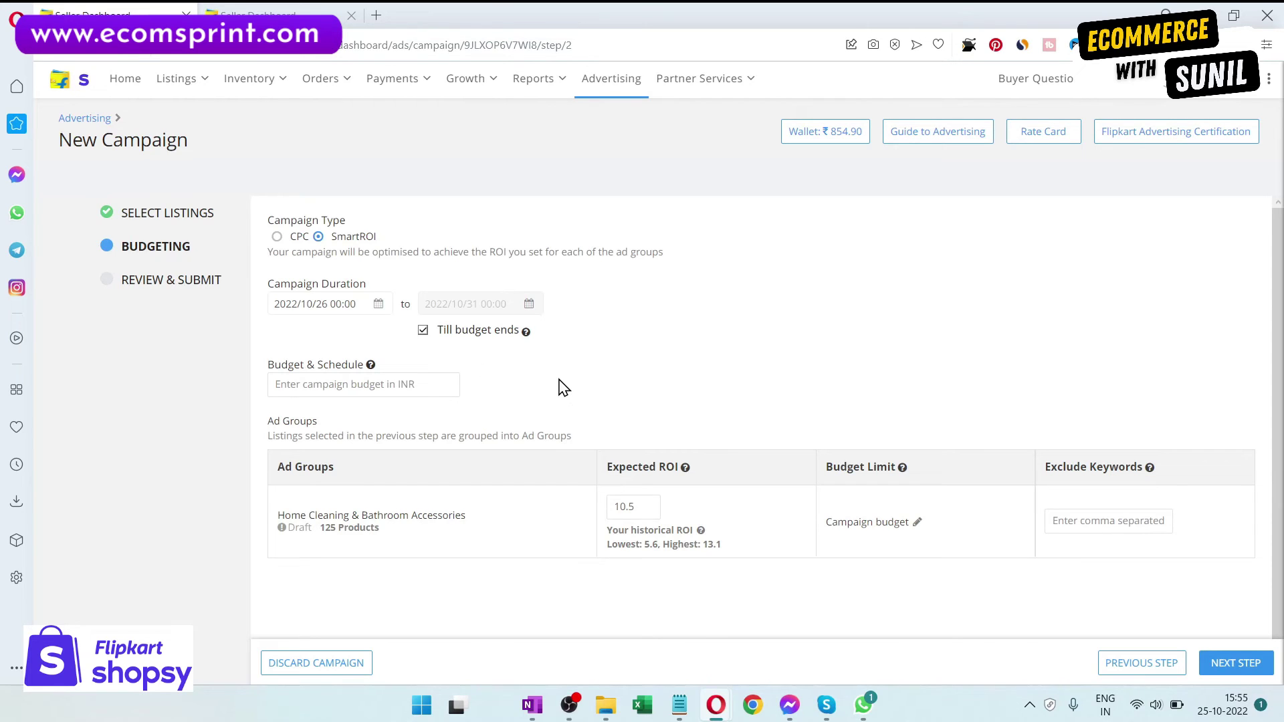
- Set the campaign budget to 1000 and the ad group's expected ROI to 16
click(298, 389)
text(1000)
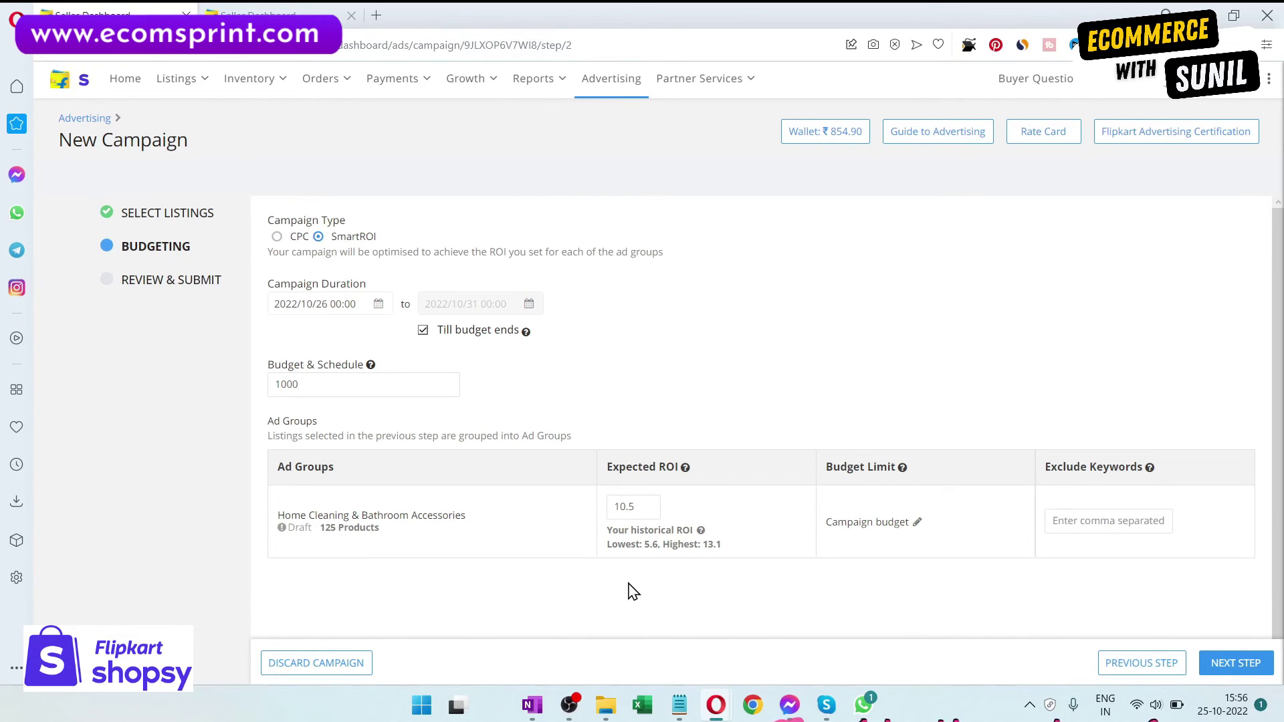
key(ctrl+plus)
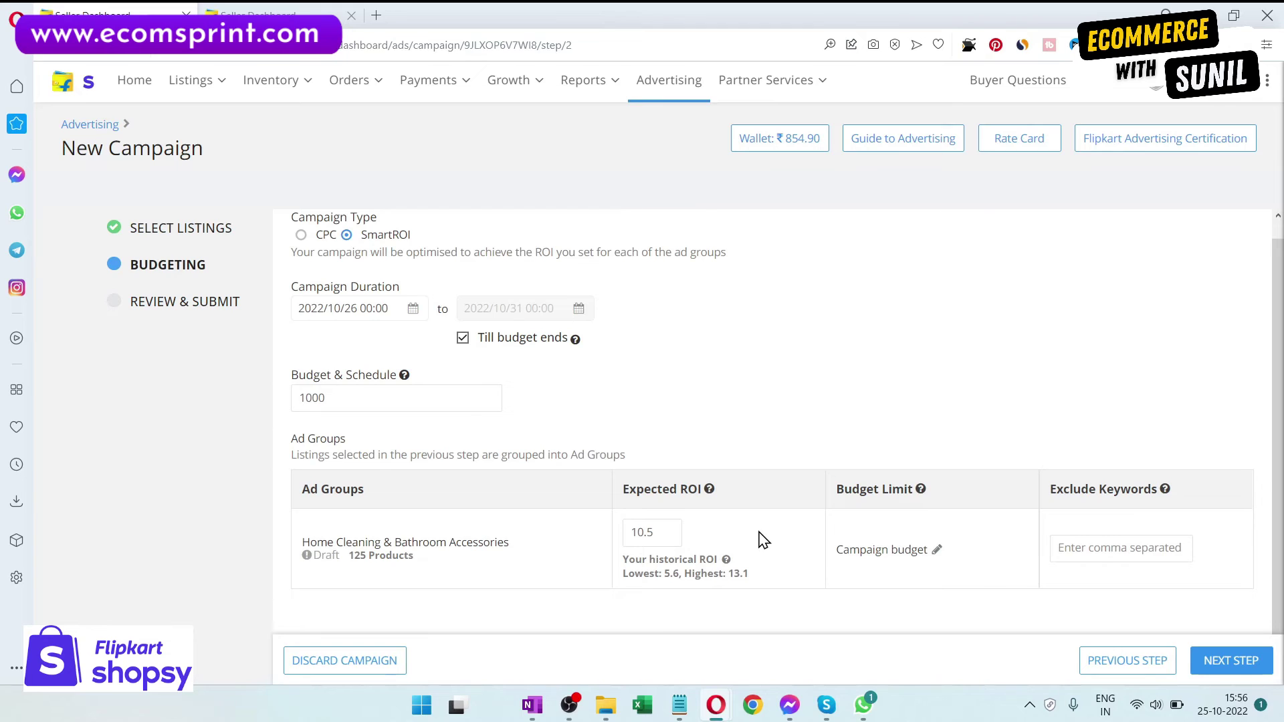
double_click(643, 533)
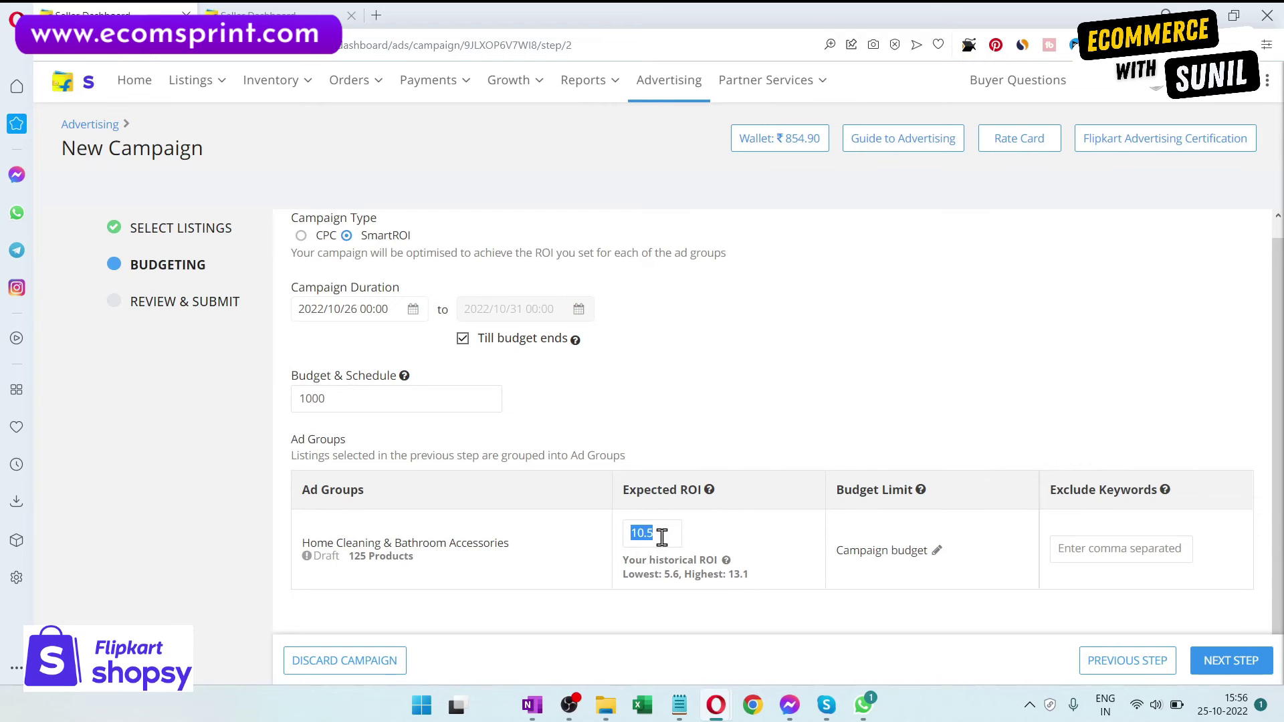
key(BackSpace)
text(16)
- Exclude the keywords "price, specification, feature" for the ad group and continue to the review stage
text(price)
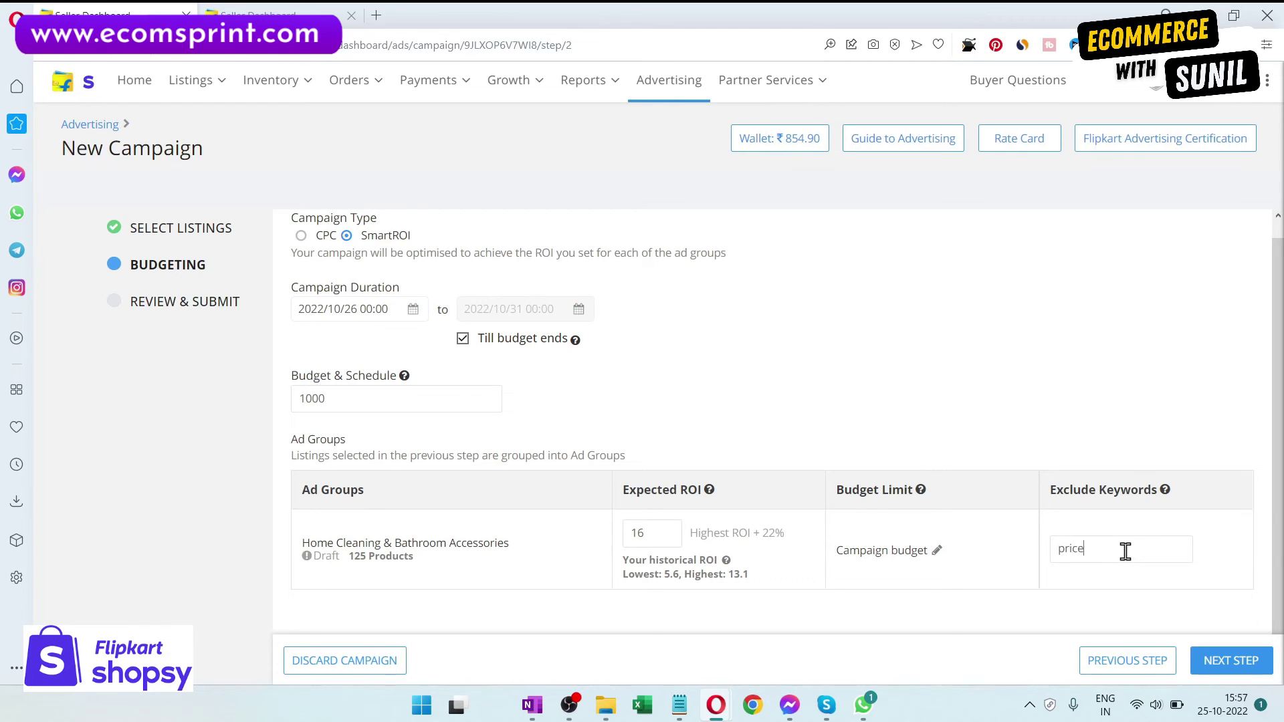
text(, specification, feature)
drag(1084, 545, 1050, 563)
click(1071, 545)
click(1228, 664)
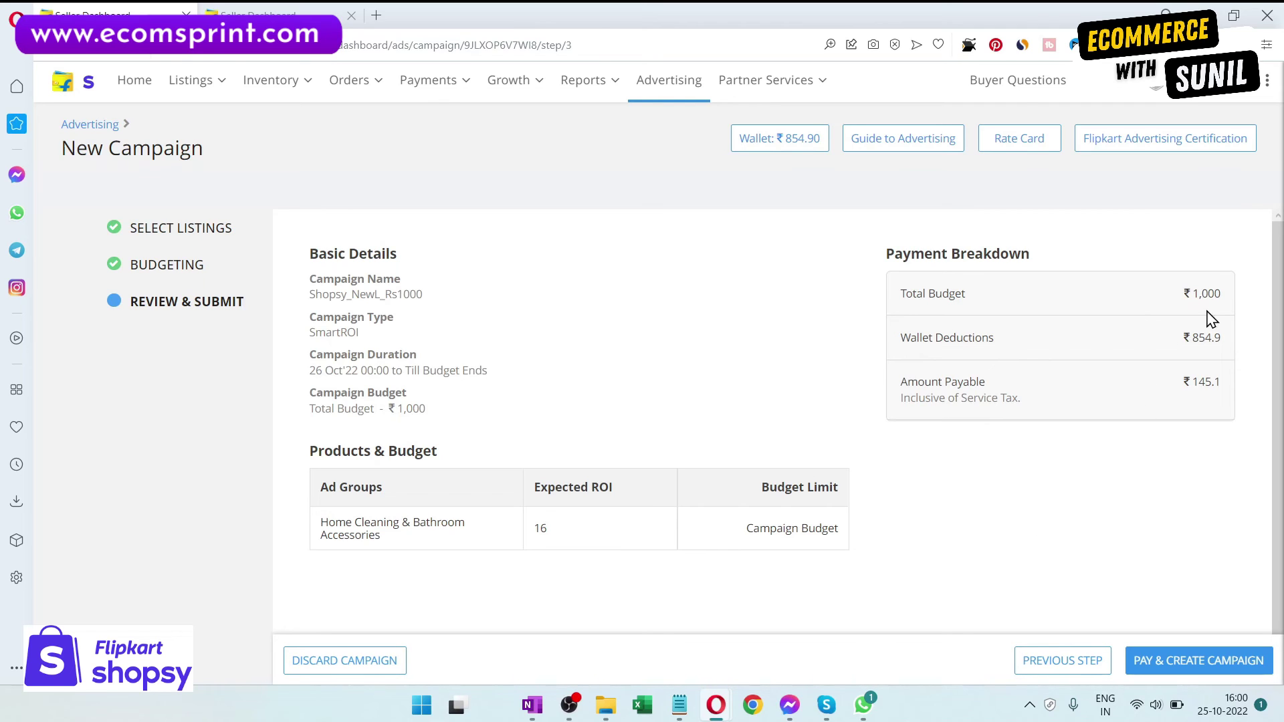
- Examine the total budget and the amount payable in the campaign's payment breakdown
drag(1190, 293, 1250, 299)
click(1248, 300)
drag(899, 378, 1076, 357)
drag(1215, 381, 1223, 398)
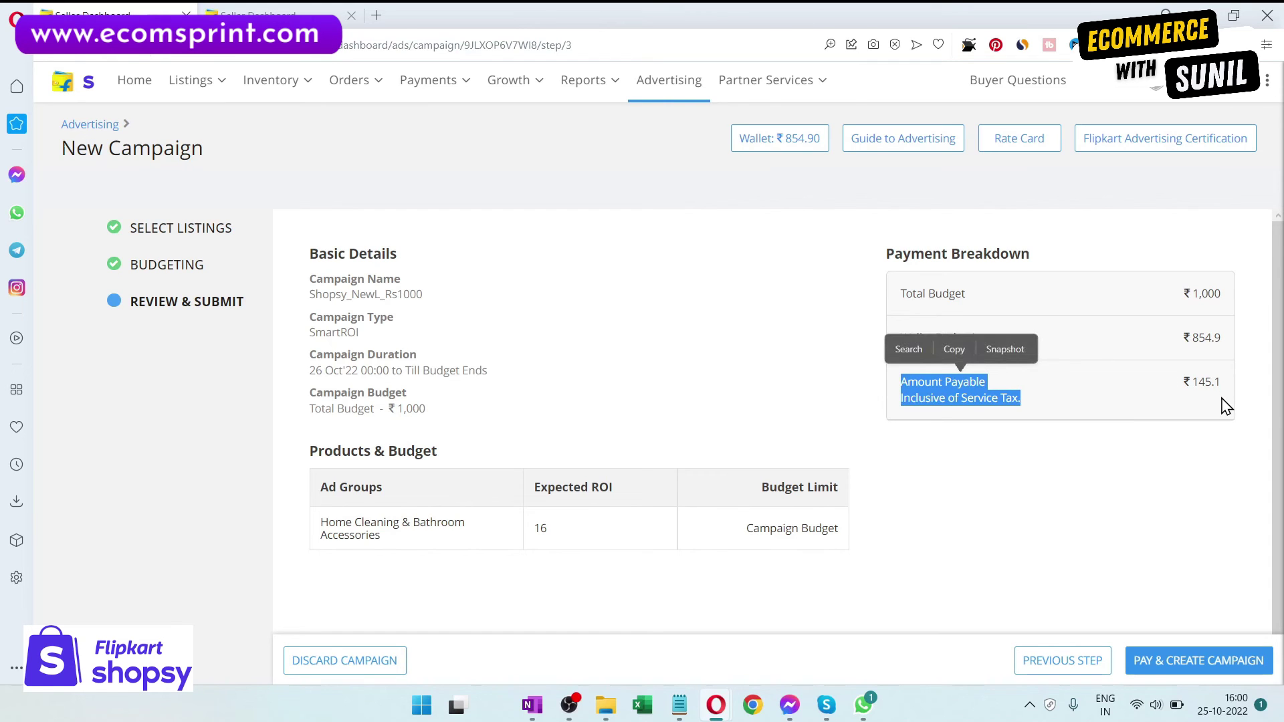
click(1223, 410)
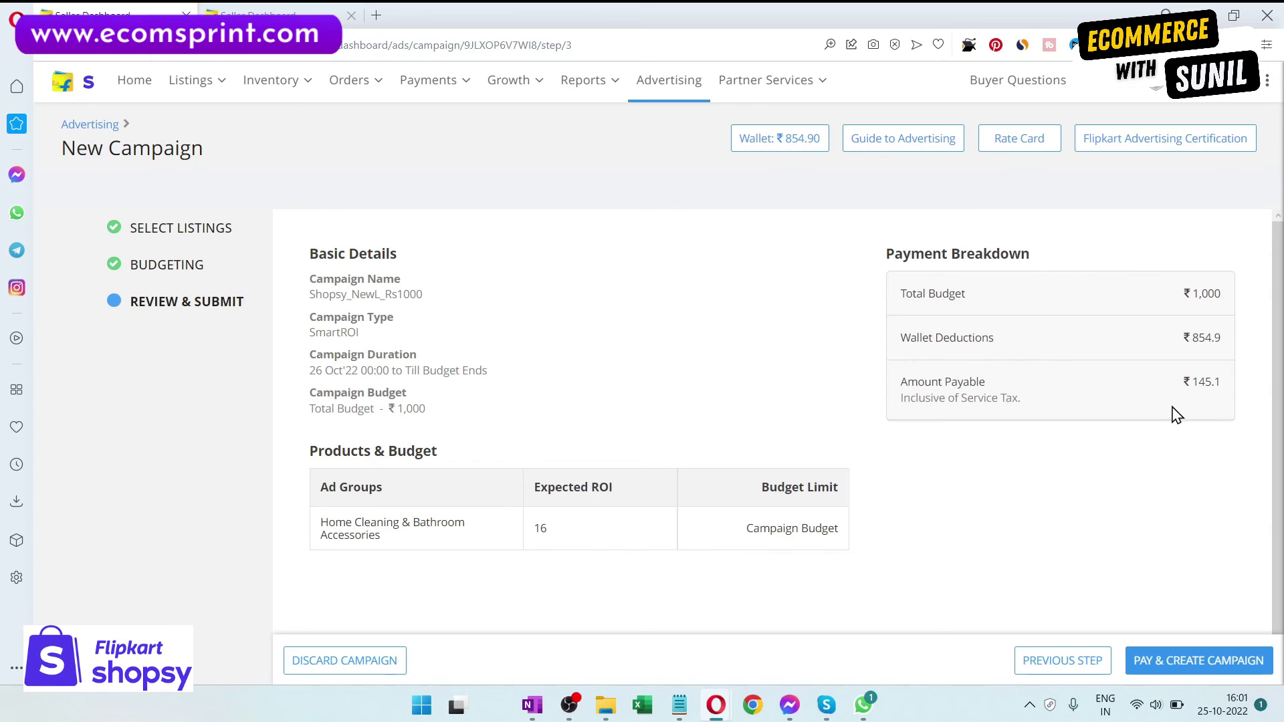
- Start paying for the campaign and top up the advertising wallet with ₹2,000 from the COD balance
click(1180, 664)
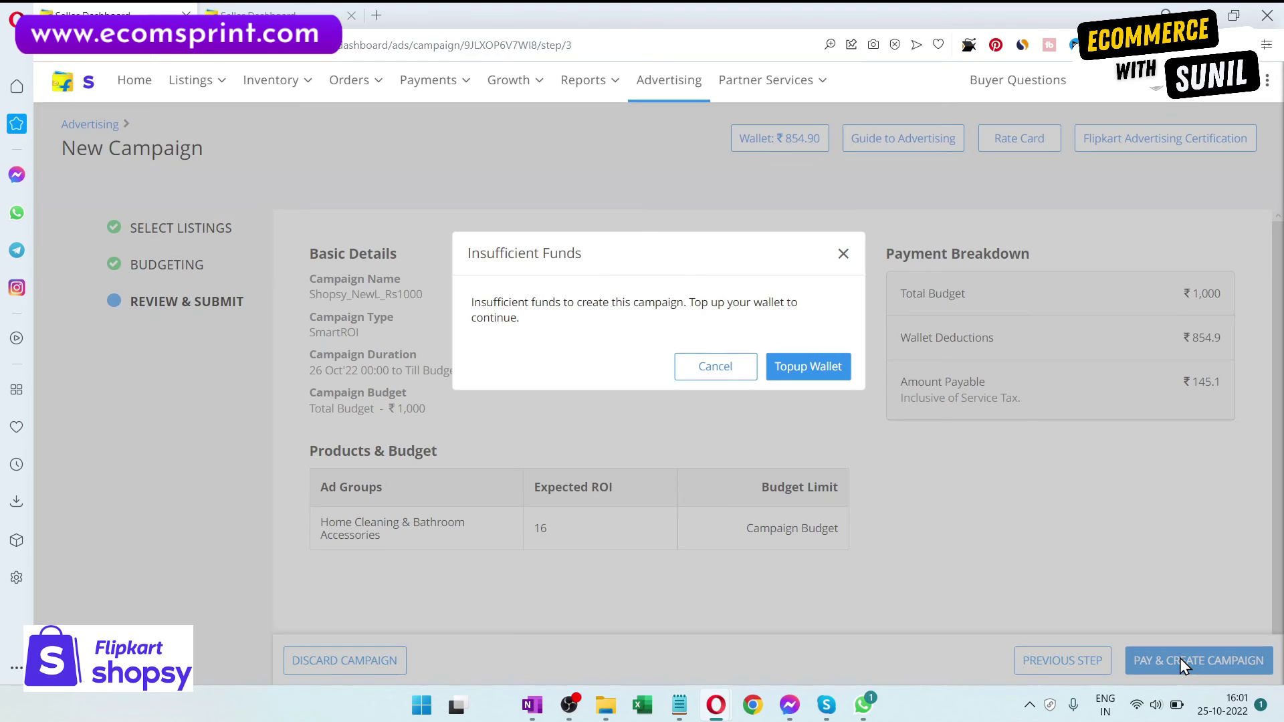
click(814, 379)
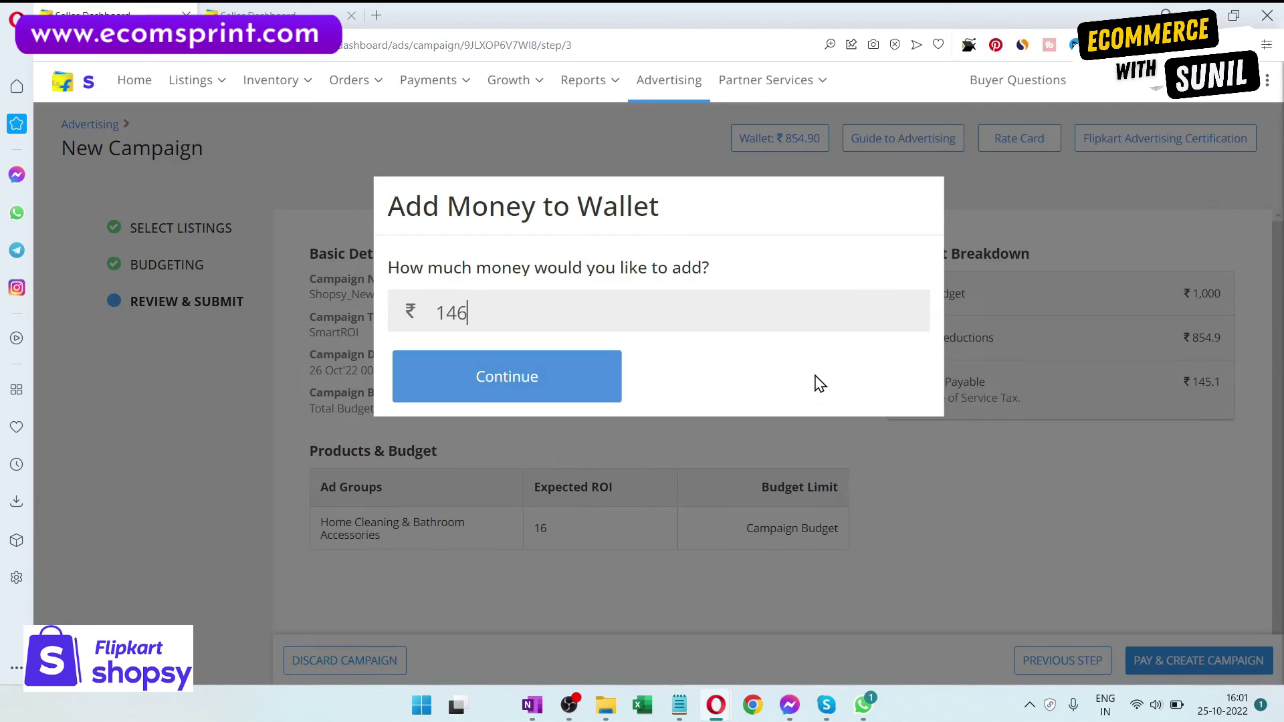
mouse_move(474, 312)
mouse_down()
mouse_move(423, 318)
mouse_move(457, 318)
mouse_up()
click(500, 315)
key(BackSpace)
key(BackSpace)
key(BackSpace)
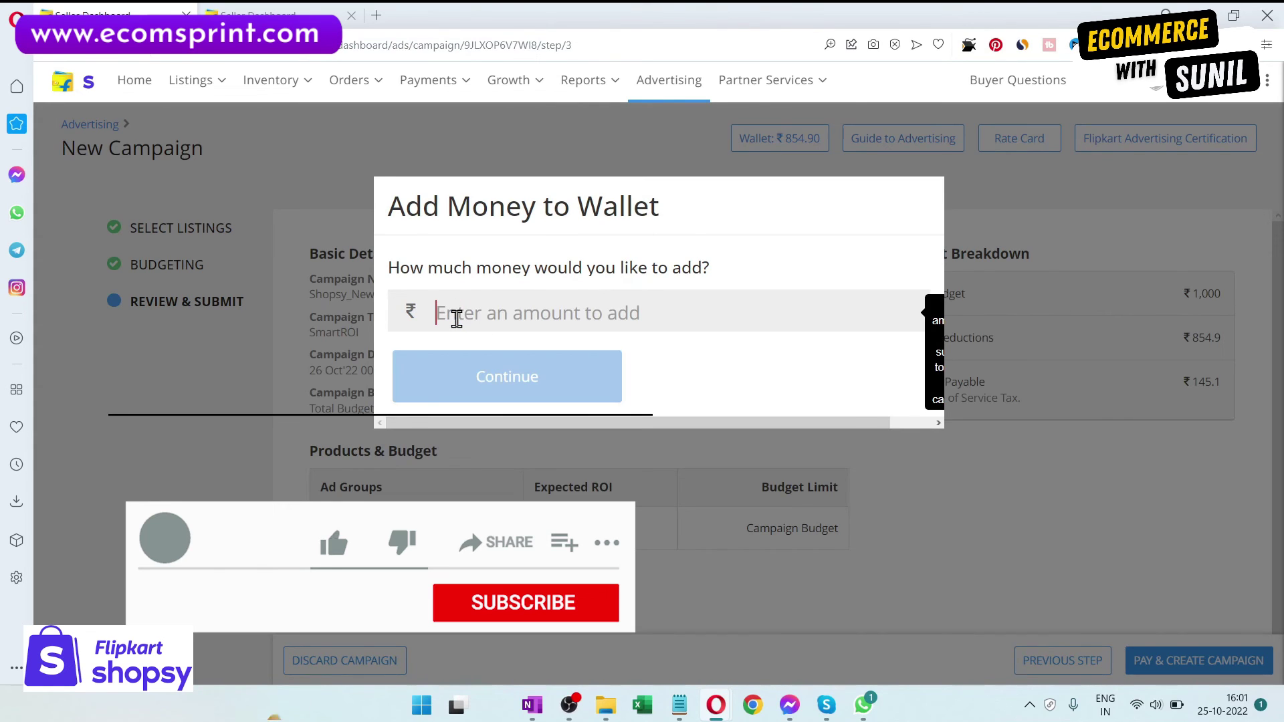
text(200)
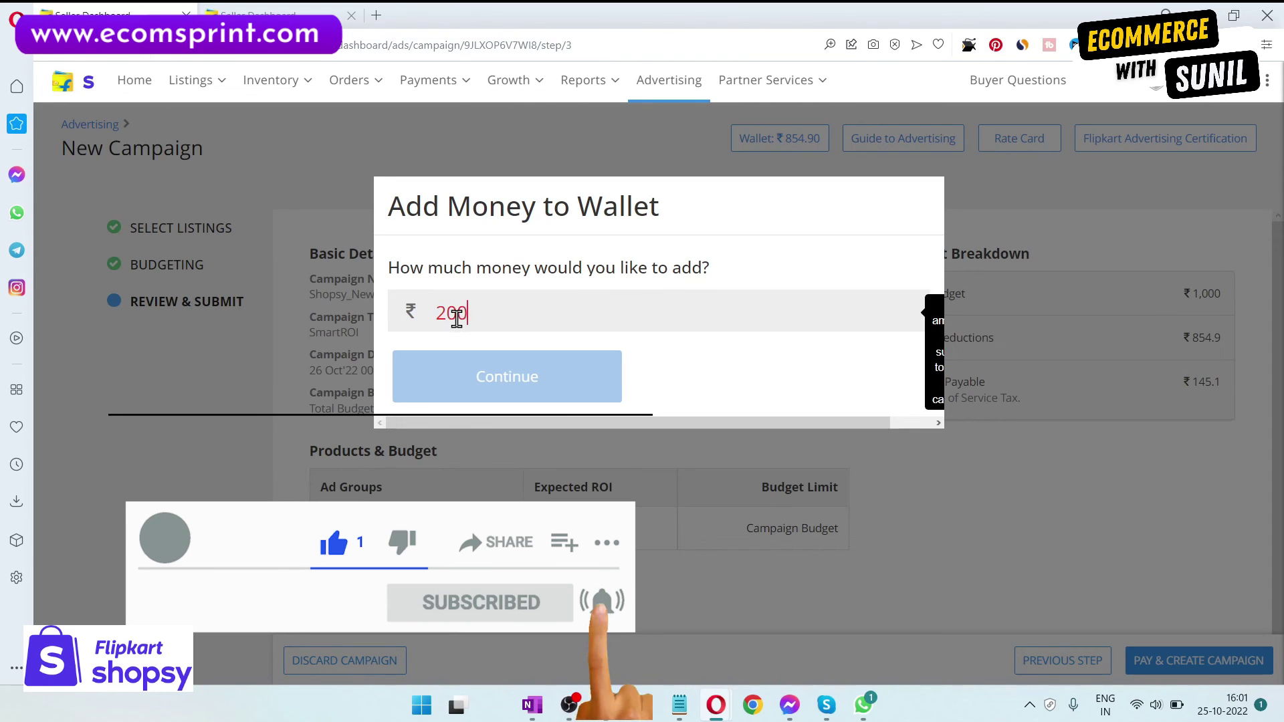
text(0)
click(752, 386)
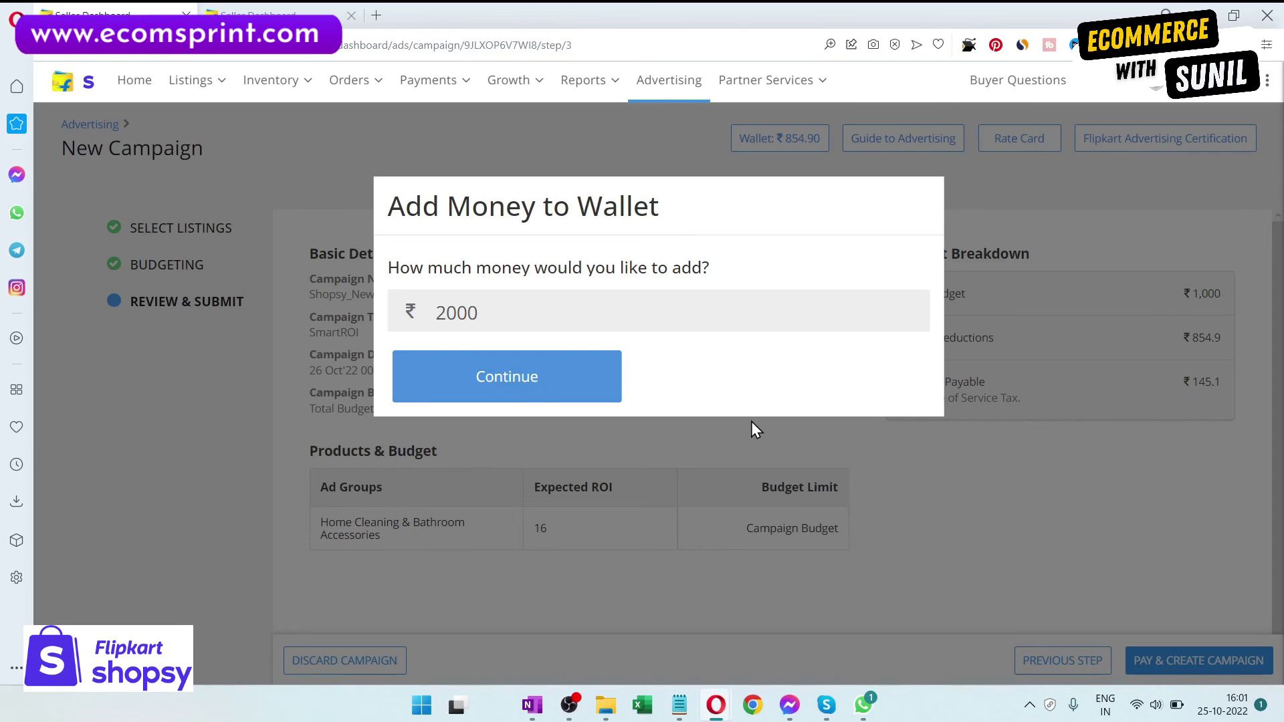
click(616, 397)
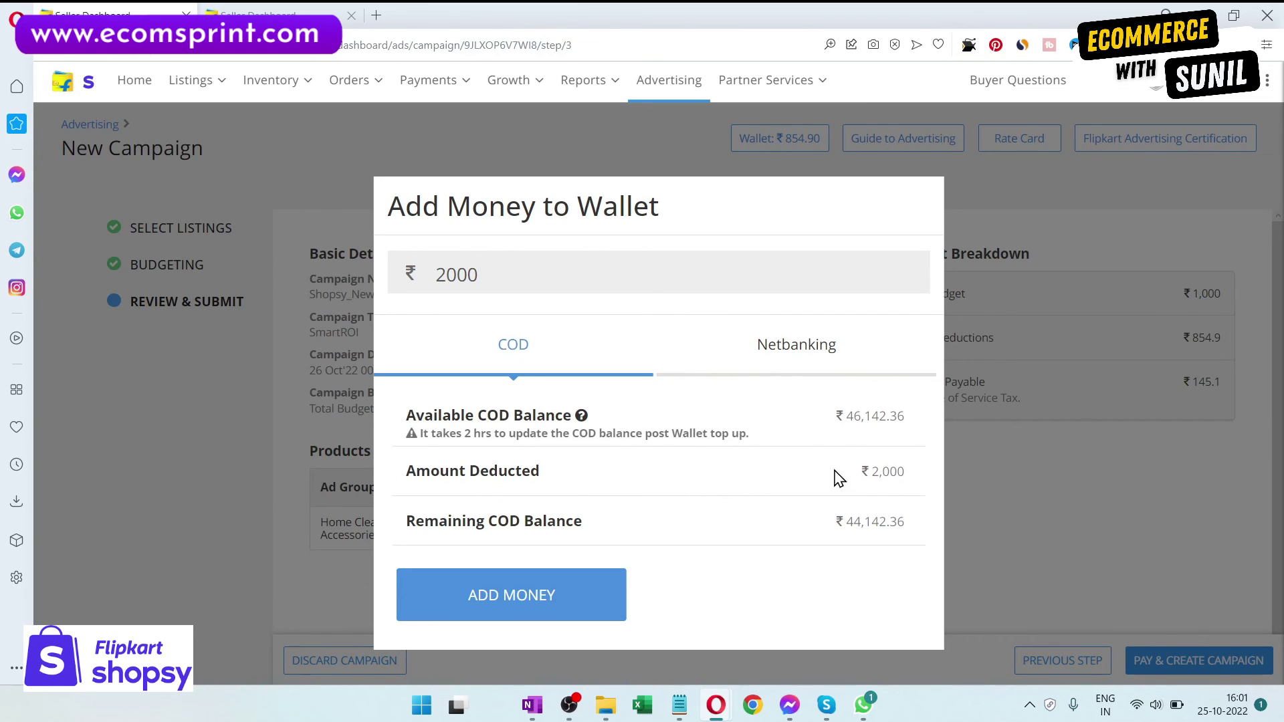
click(512, 600)
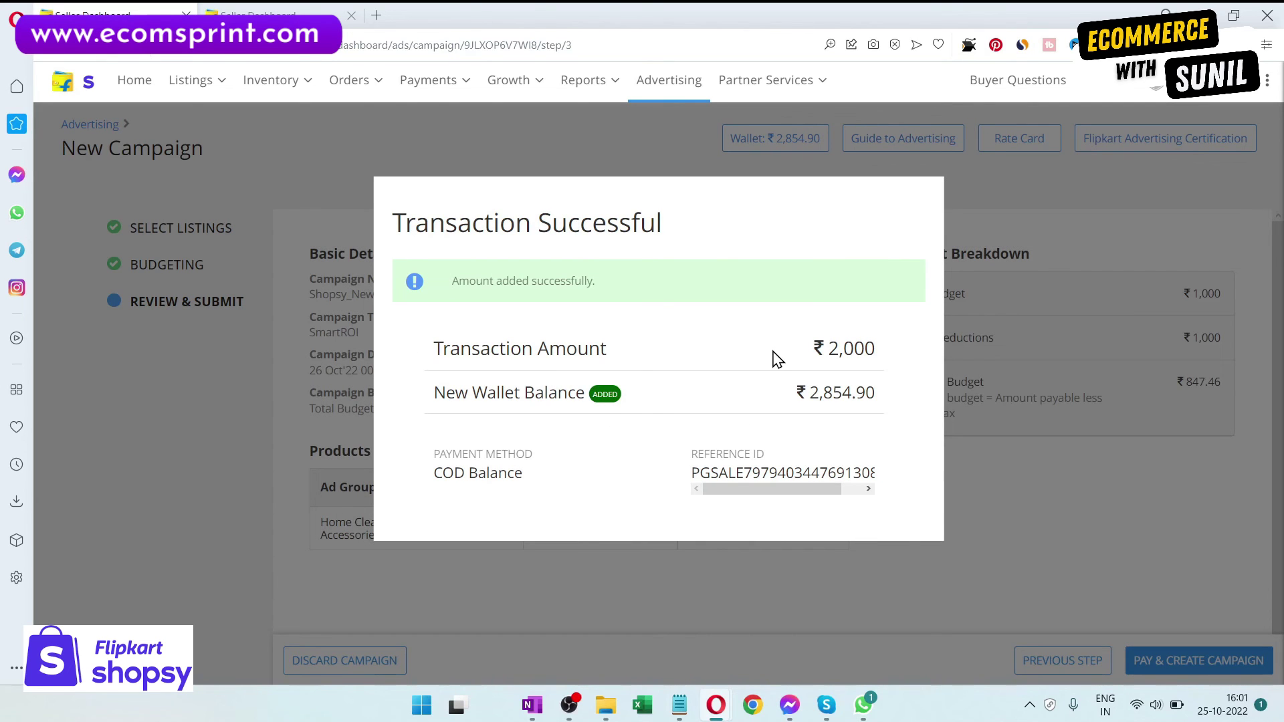
- Review the top-up's transaction amount, new wallet balance and reference ID, and close the transaction dialog
drag(451, 348, 664, 355)
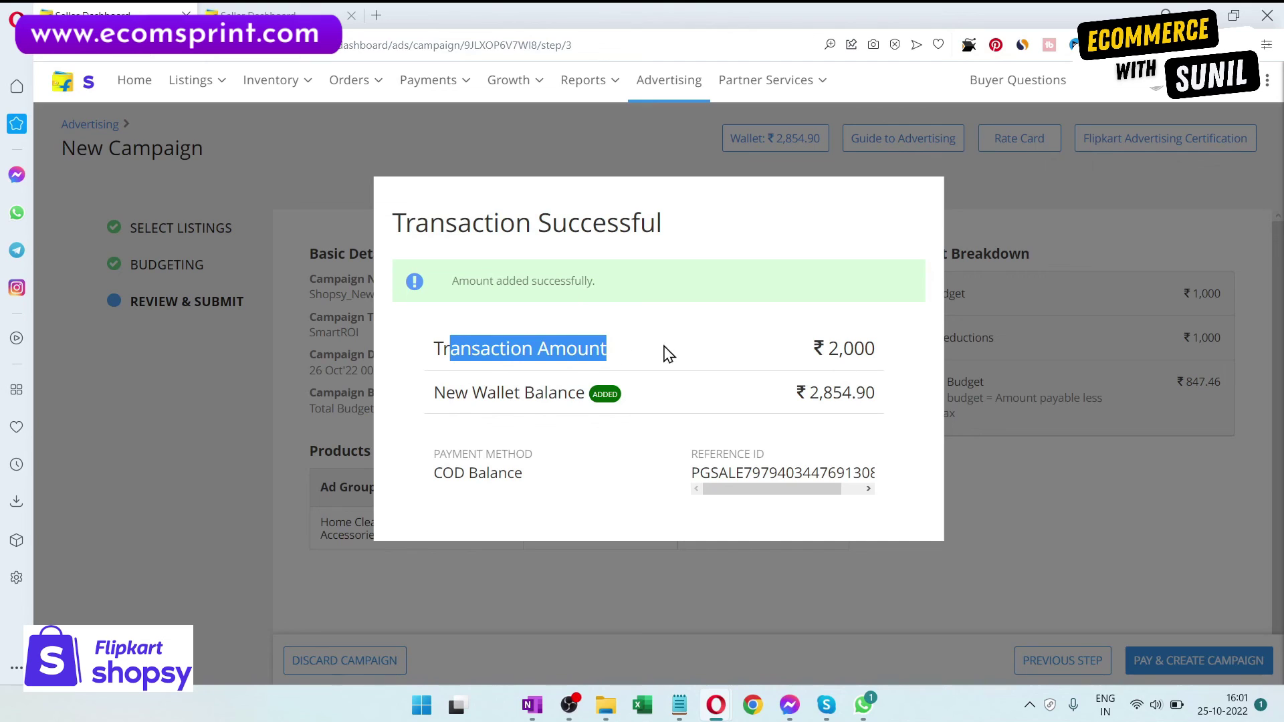
click(608, 443)
drag(394, 415, 598, 398)
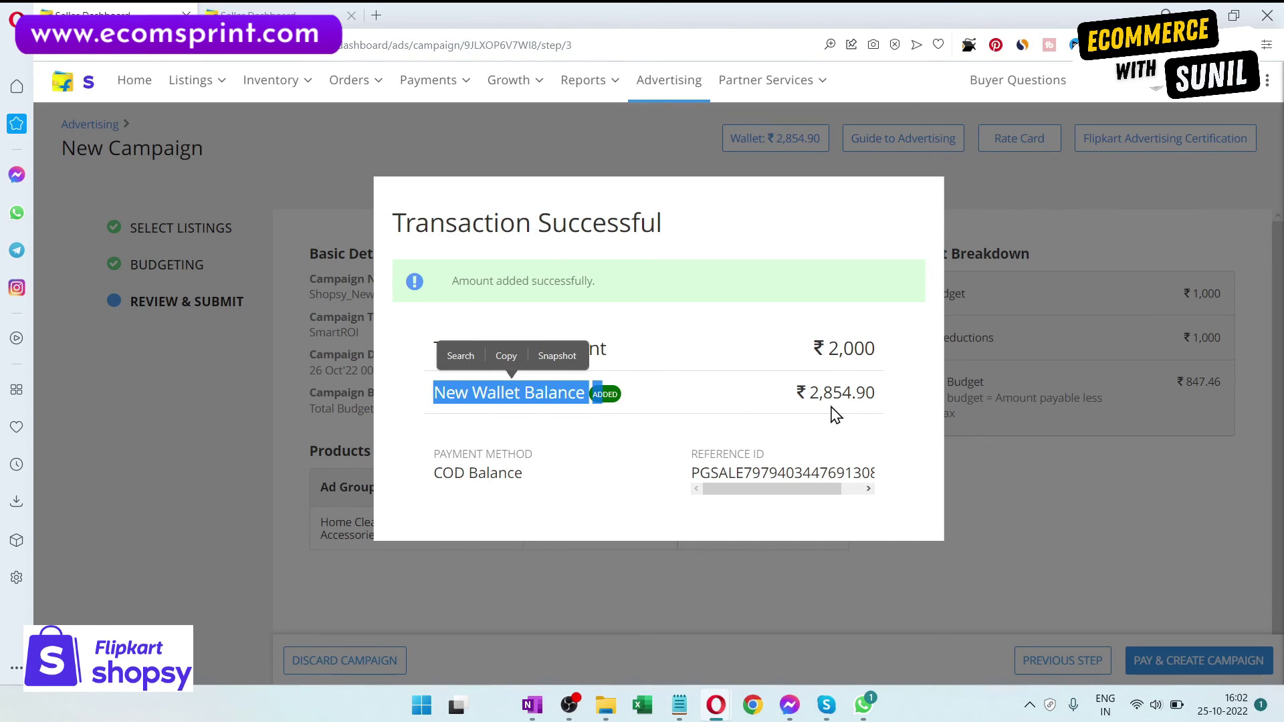
click(880, 475)
scroll(880, 475, right, 2)
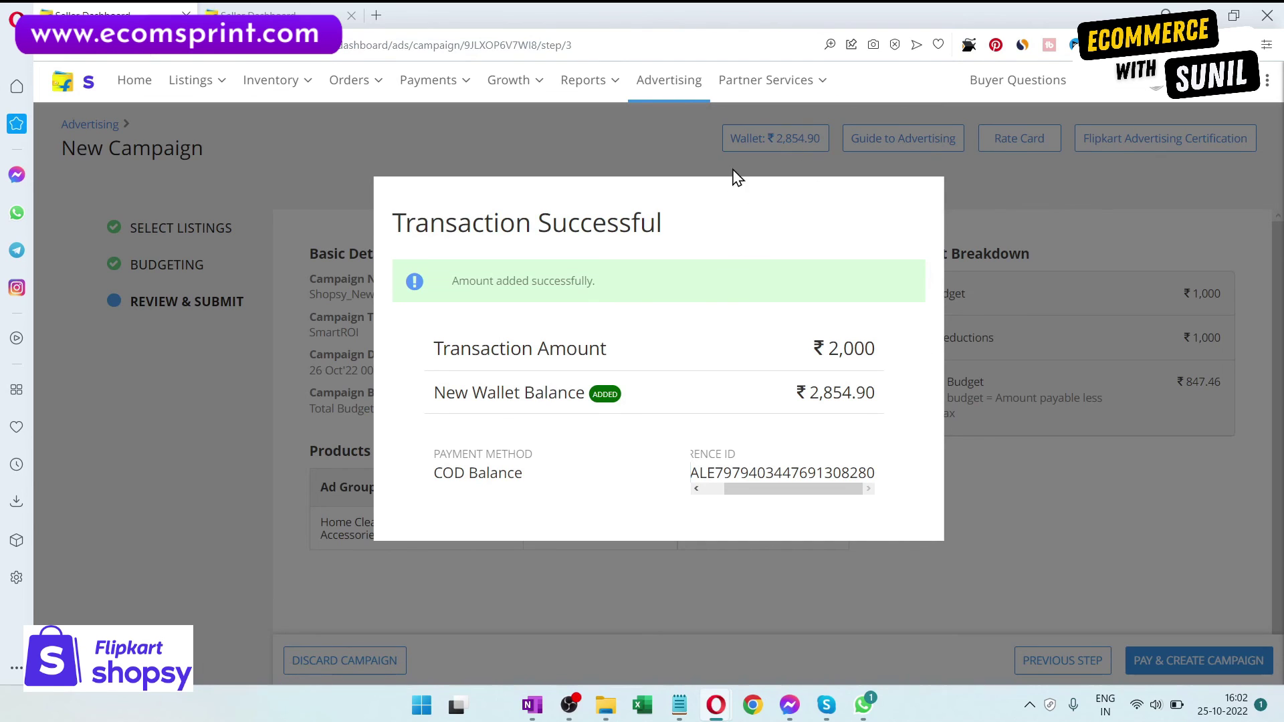
click(1045, 556)
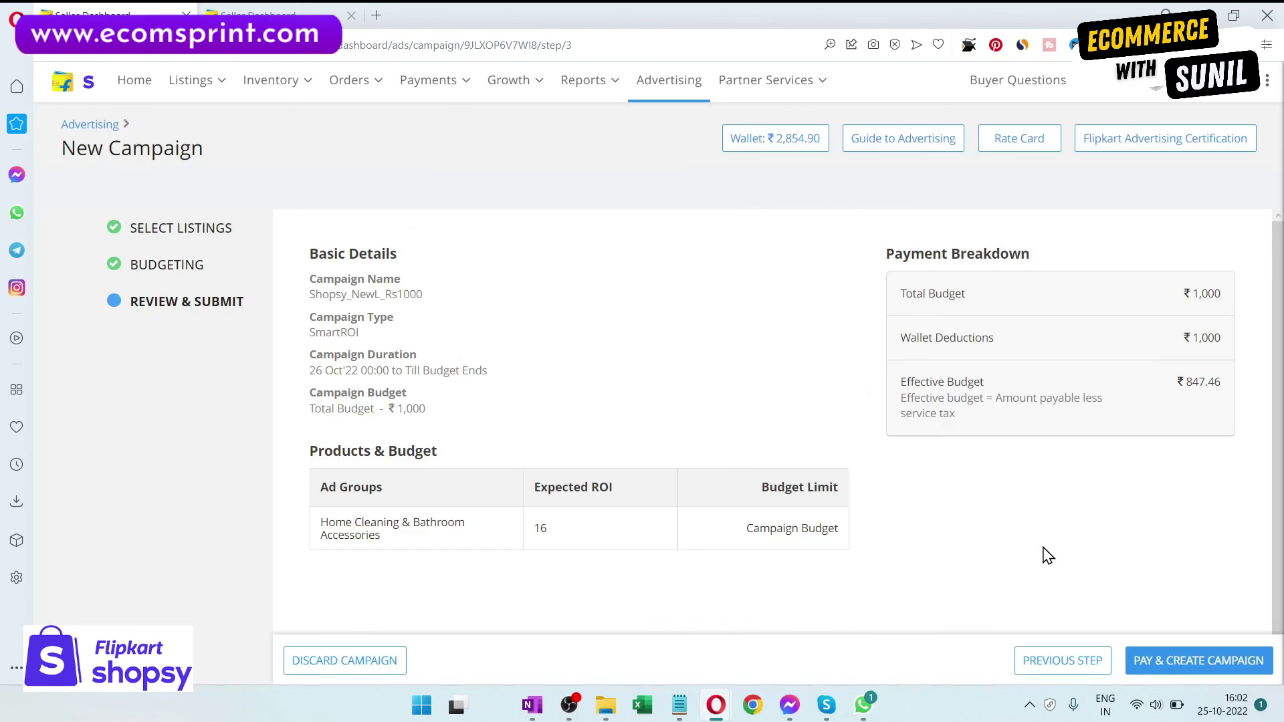
- Pay for and create the Shopsy_NewL_Rs1000 campaign, and dismiss the pop-up over its summary
click(1203, 664)
click(827, 357)
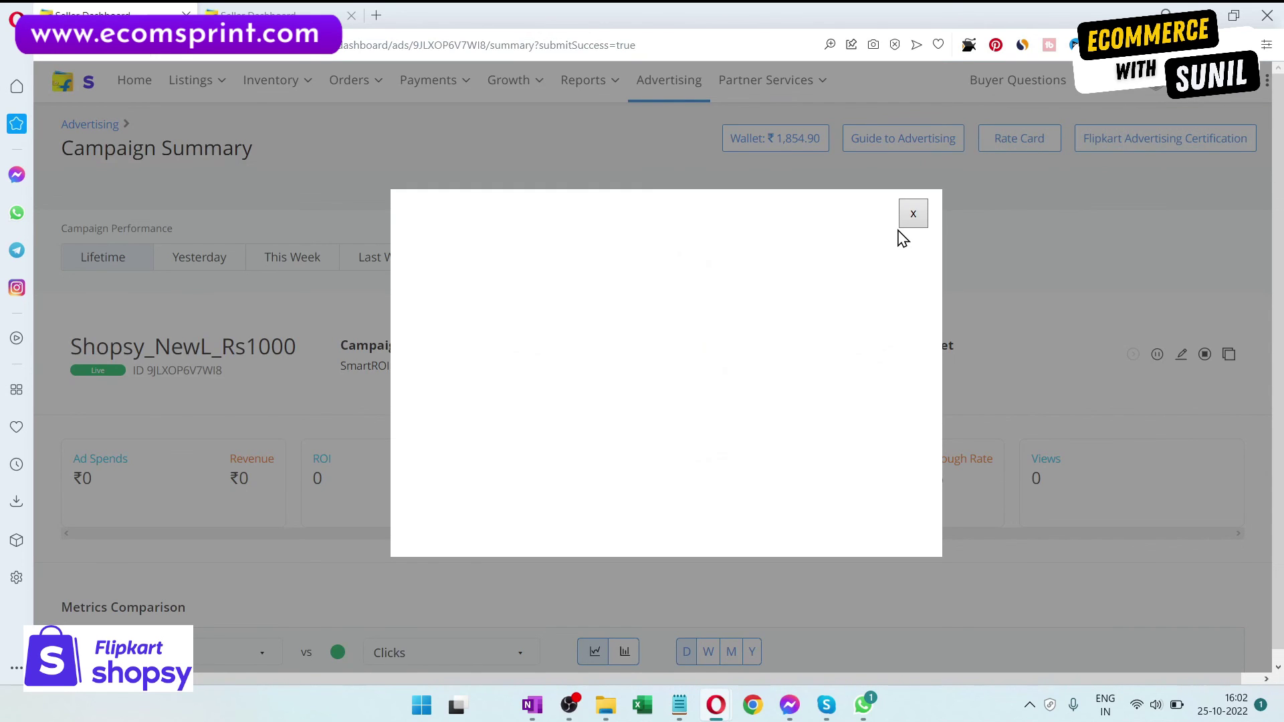
click(914, 213)
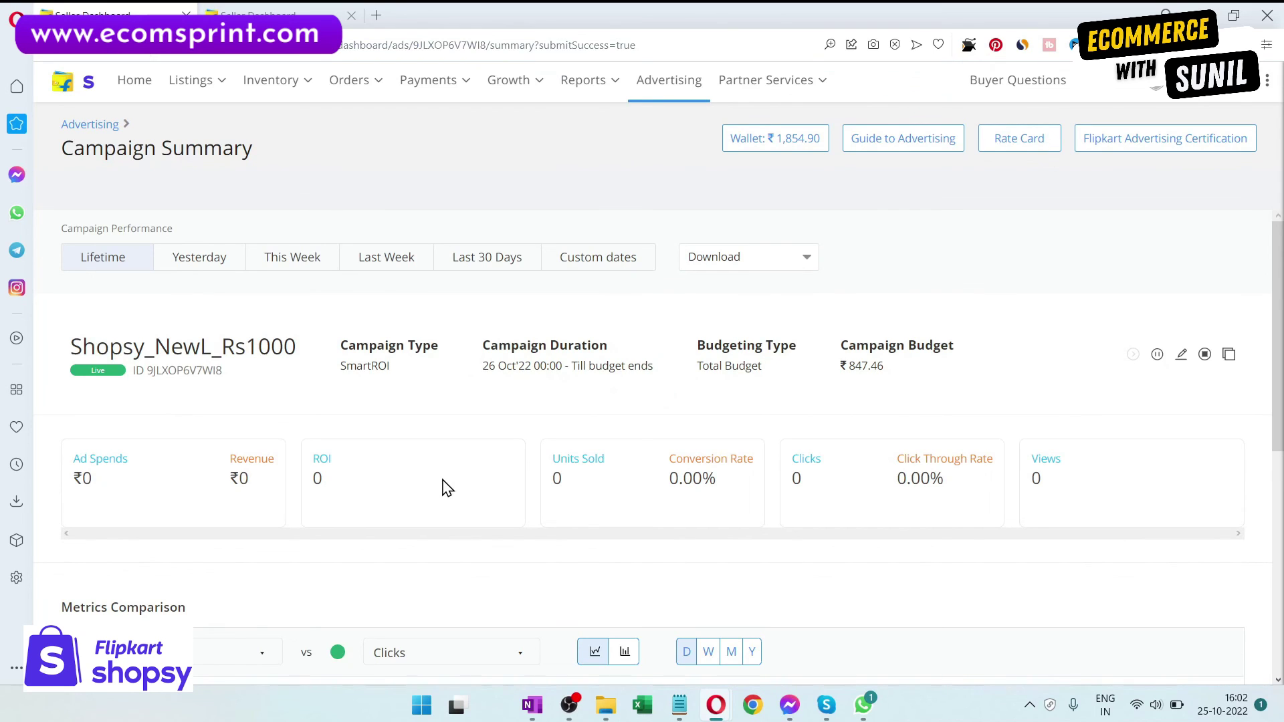